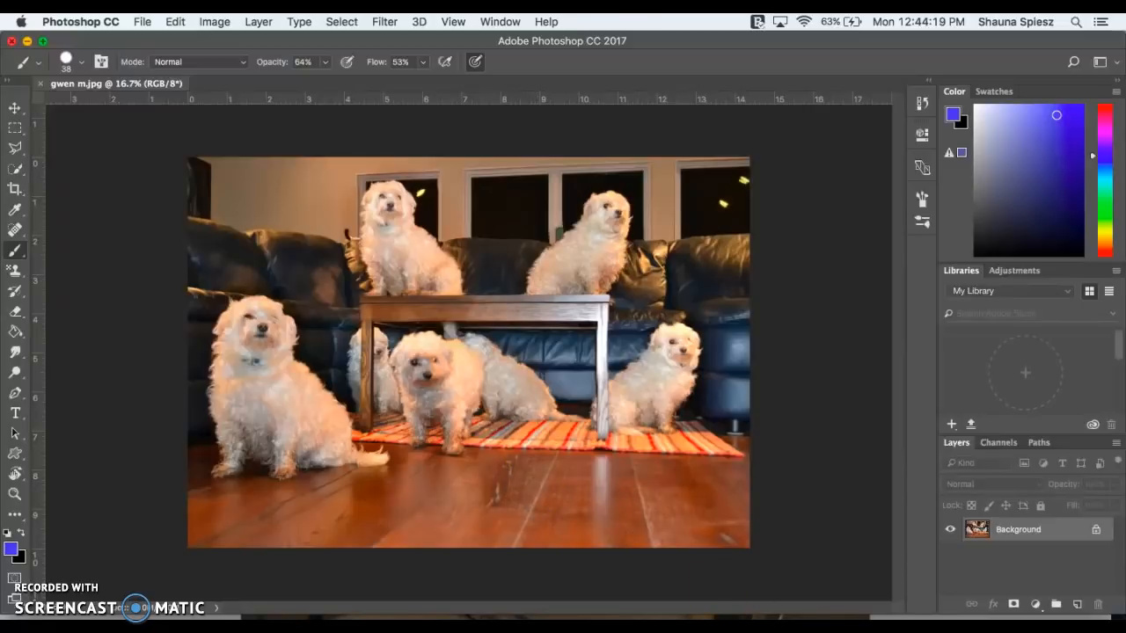
- Switch to Finder and look through the dog photos DSC_0197.jpg to DSC_0208.jpg in the untitled folder
left_click(728, 619)
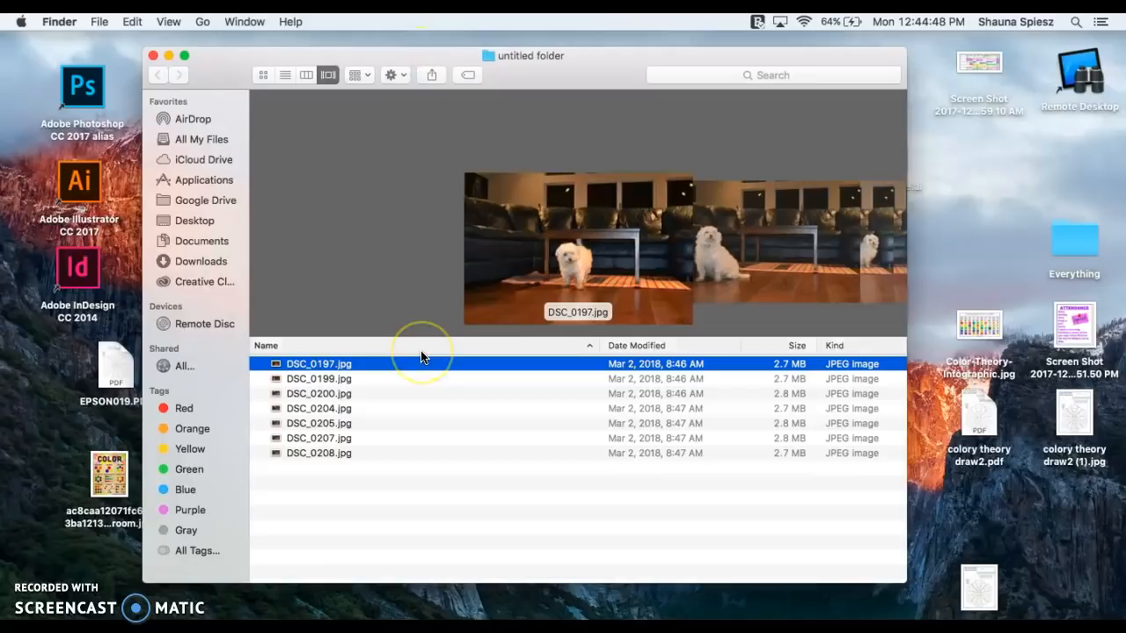
key("Down")
key("Down")
key("Down")
key("Down")
key("Down")
key("Down")
key("Up")
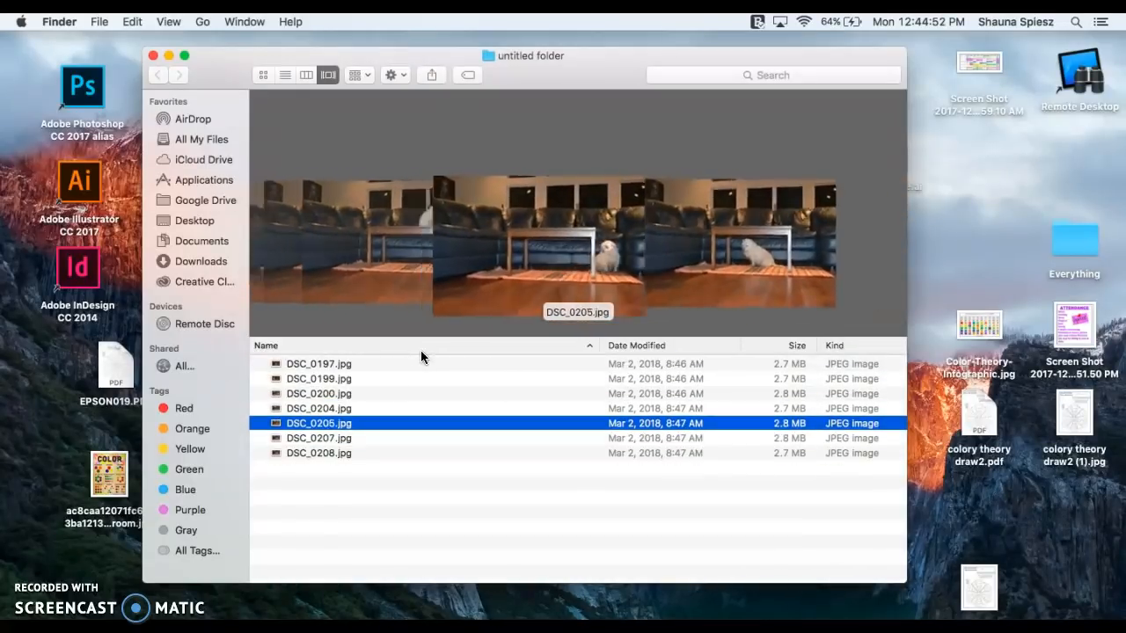
key("Up")
key("Up")
key("Up")
key("Up")
key("Up")
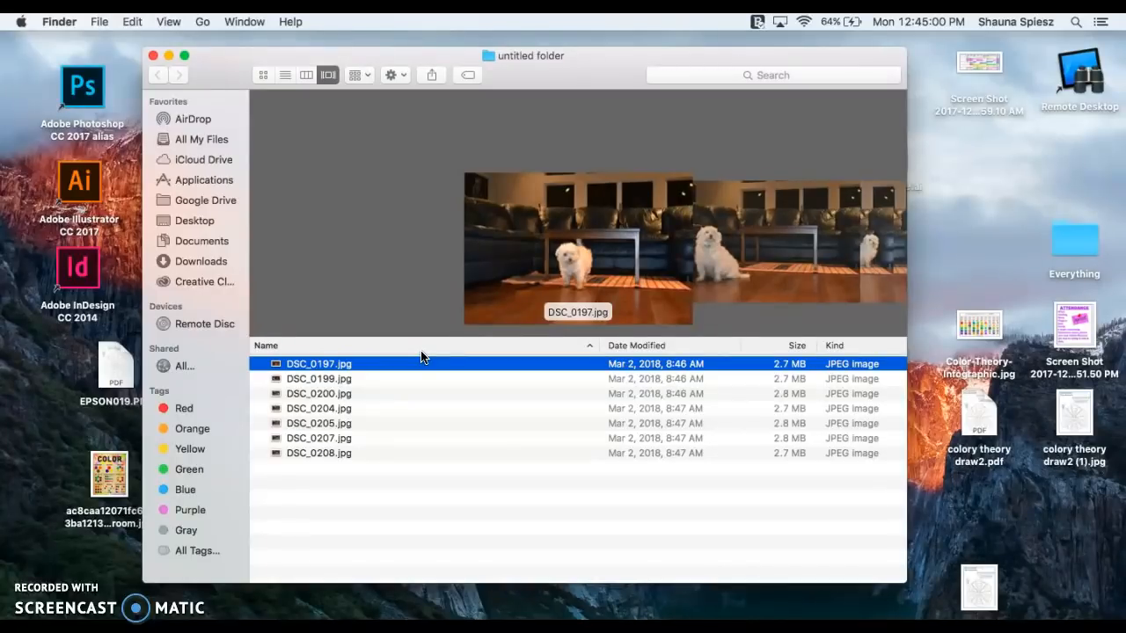
key("Down")
key("Down")
key("Down")
key("Down")
key("Down")
key("Down")
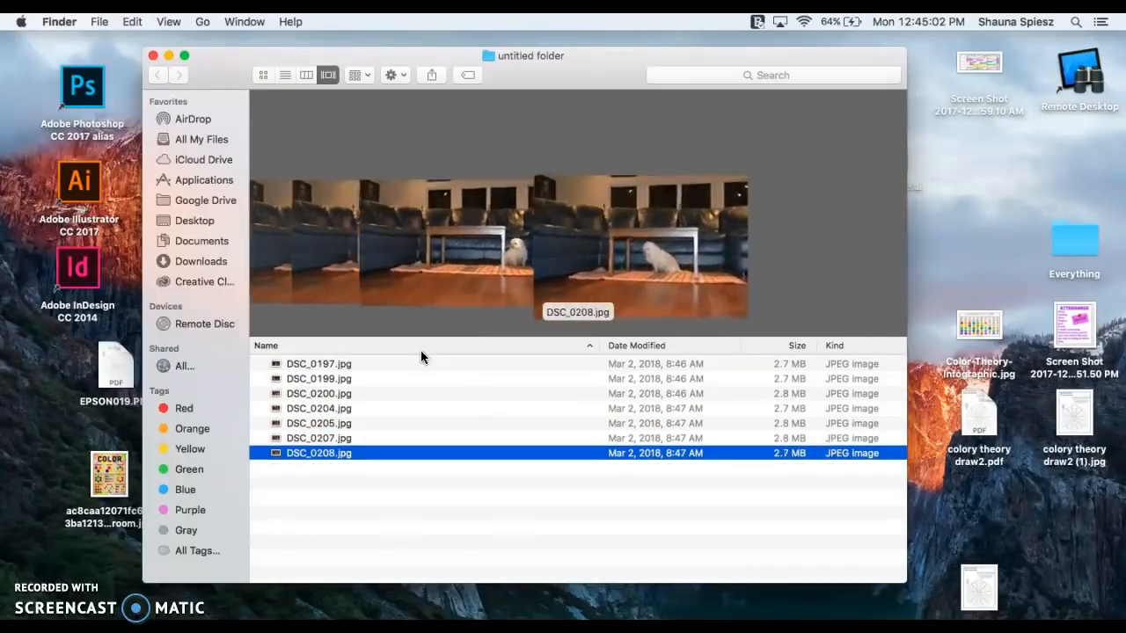
key("Up")
key("Up")
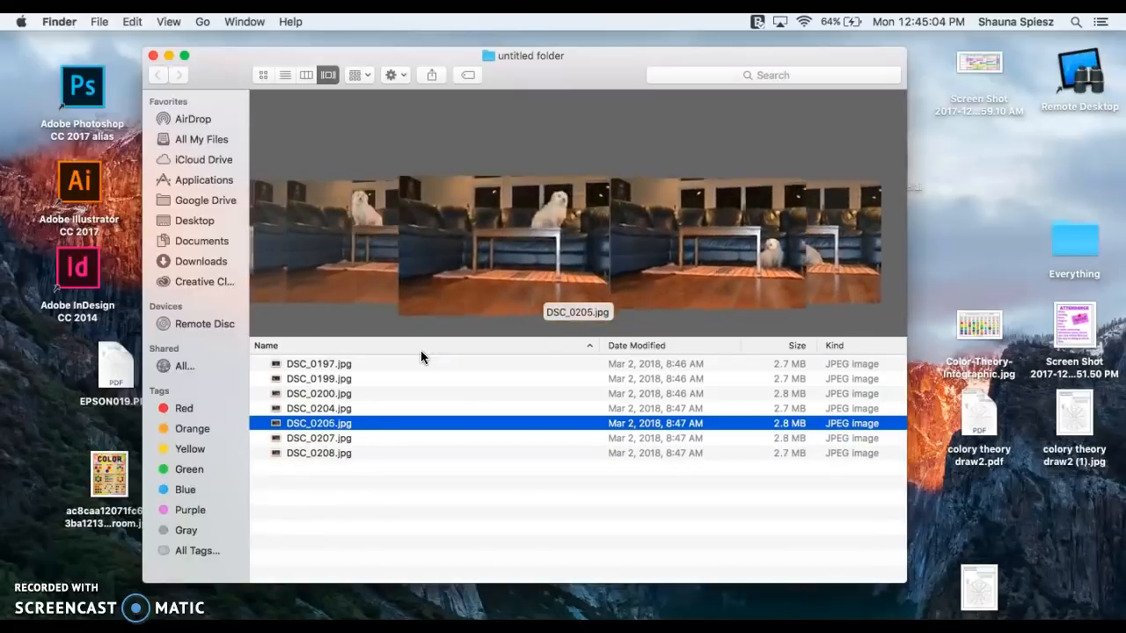
key("Up")
key("Up")
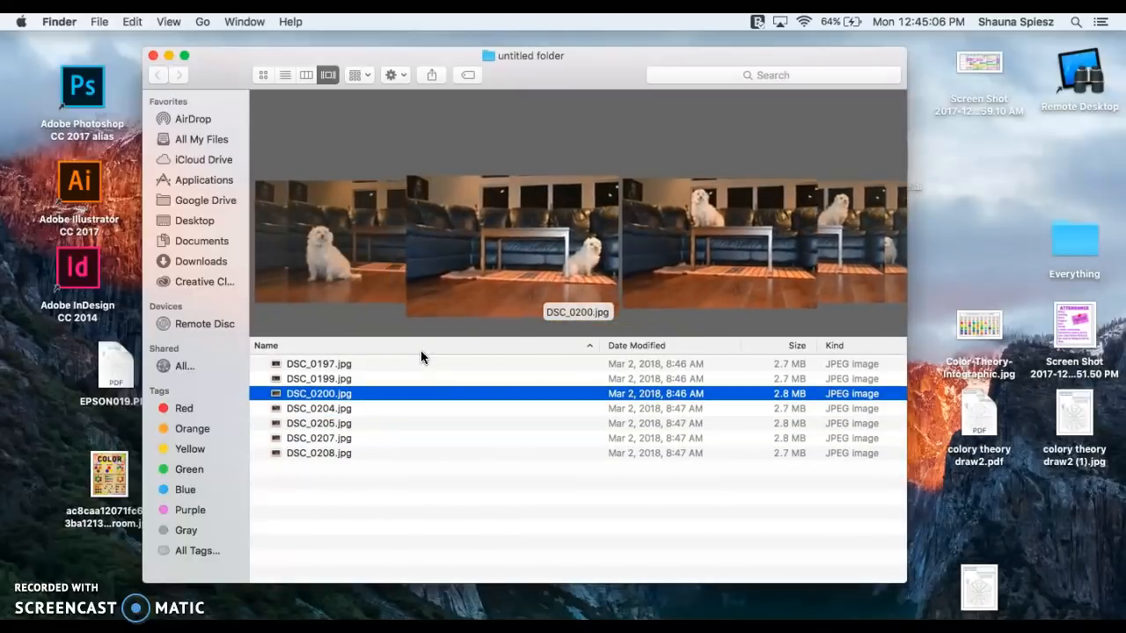
key("Up")
key("Up")
key("Down")
key("Down")
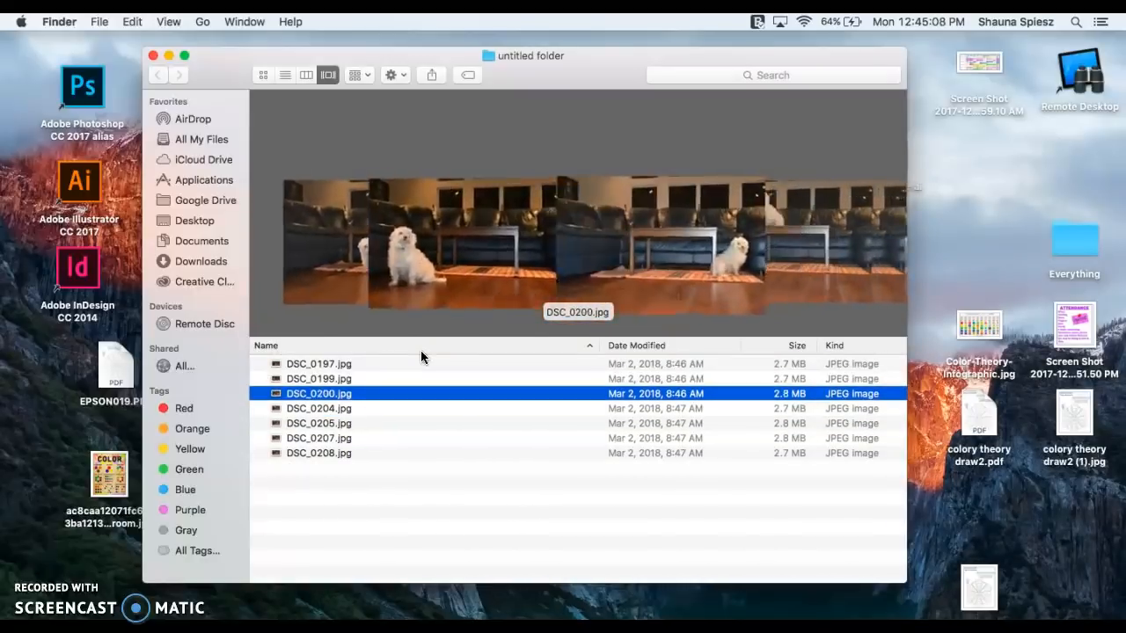
key("Down")
key("Down")
key("Down")
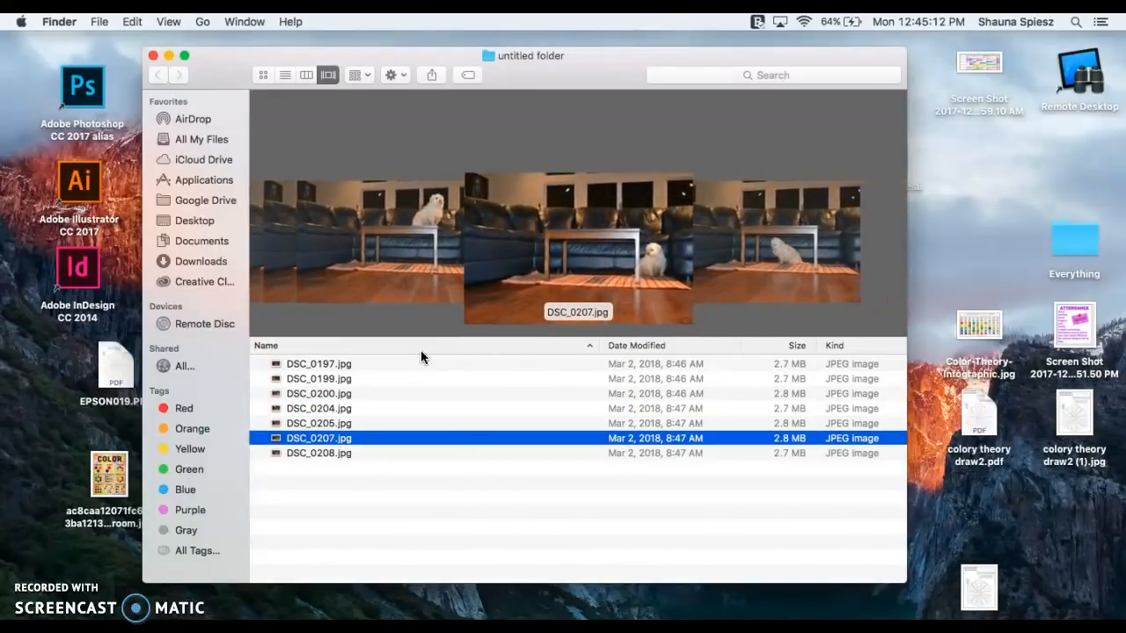
key("Down")
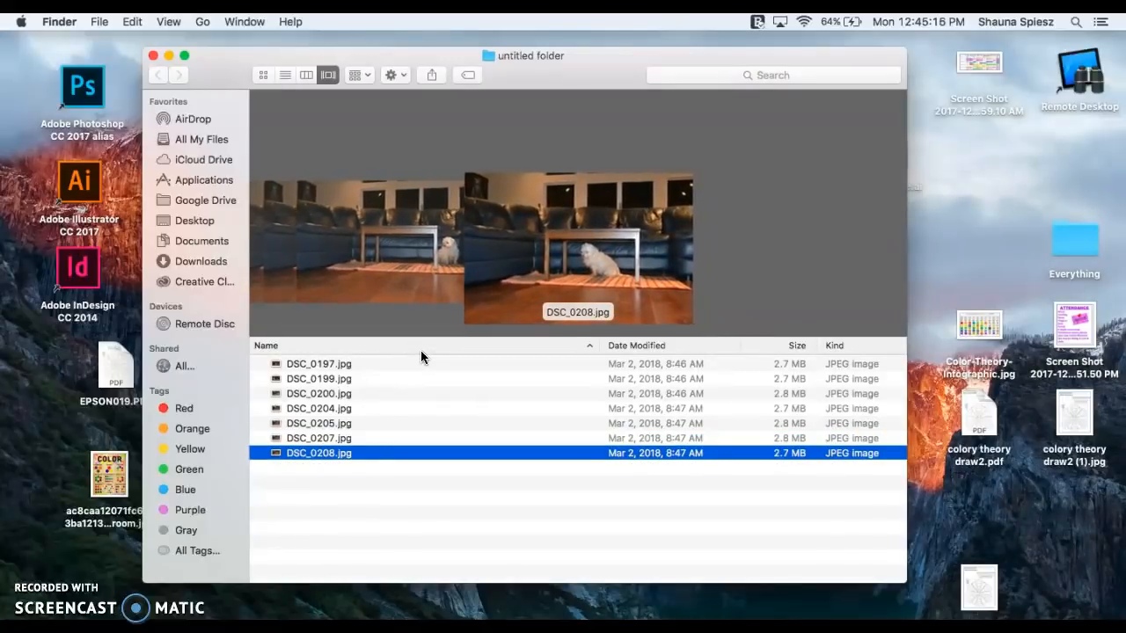
key("Up")
key("Up")
key("Up")
key("Up")
key("Up")
key("Up")
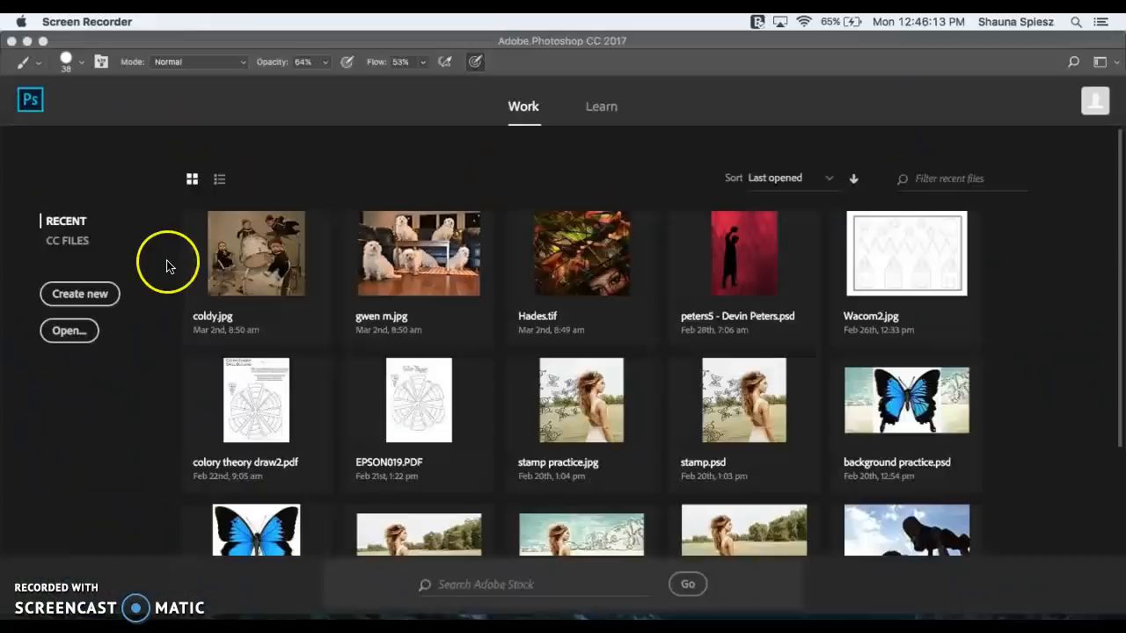
- Switch to Photoshop and start Load Files into Stack with Files as the source type
left_click(186, 60)
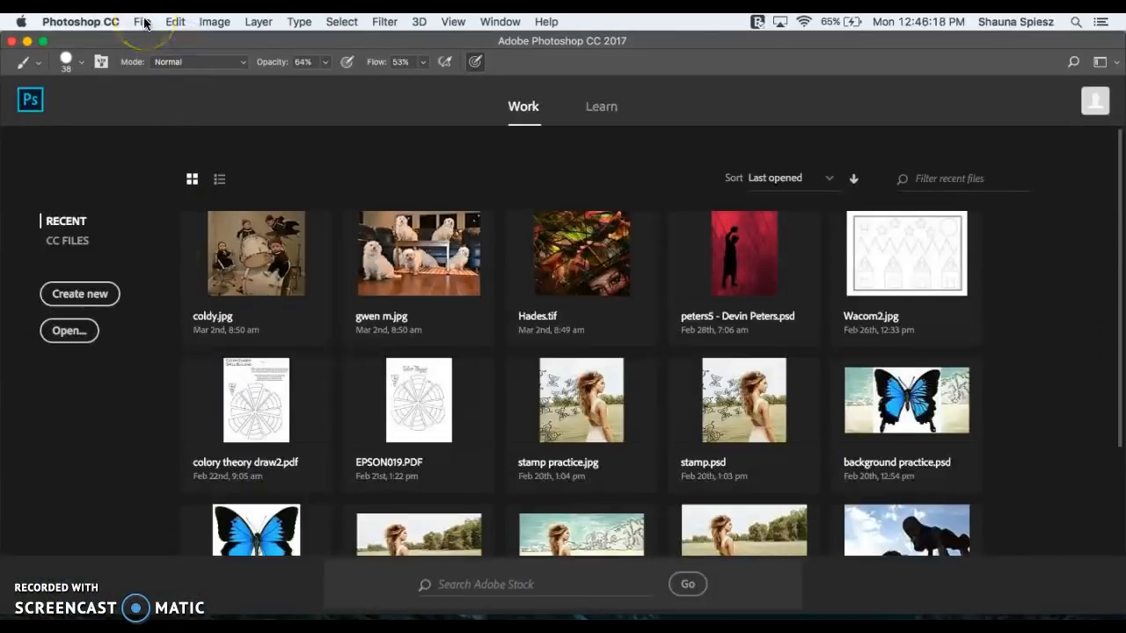
left_click(143, 22)
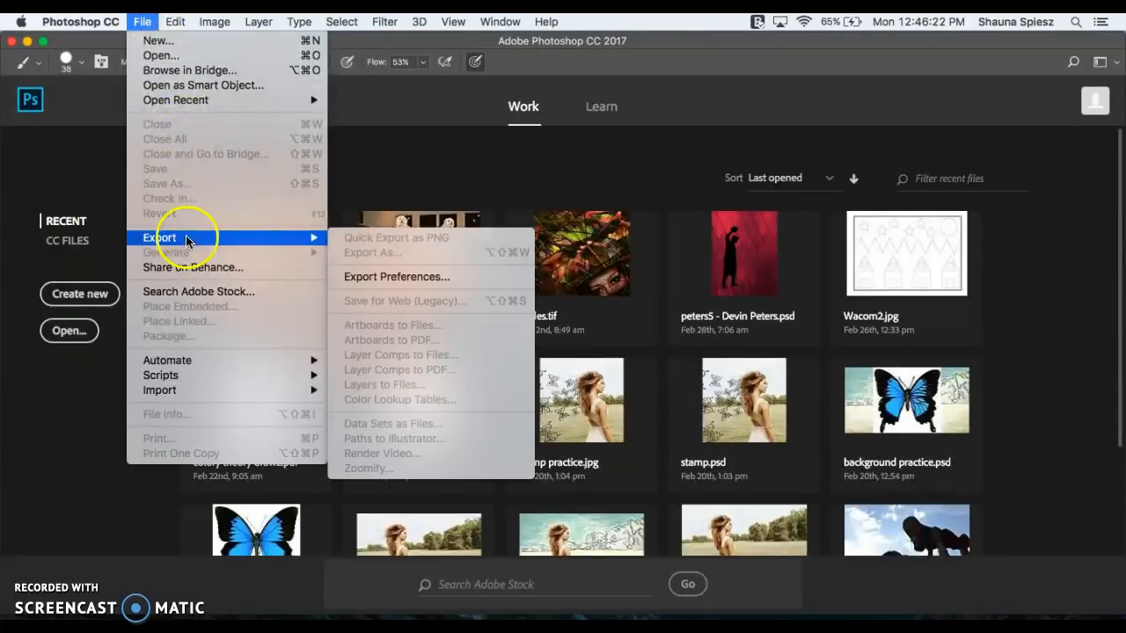
mouse_move(195, 376)
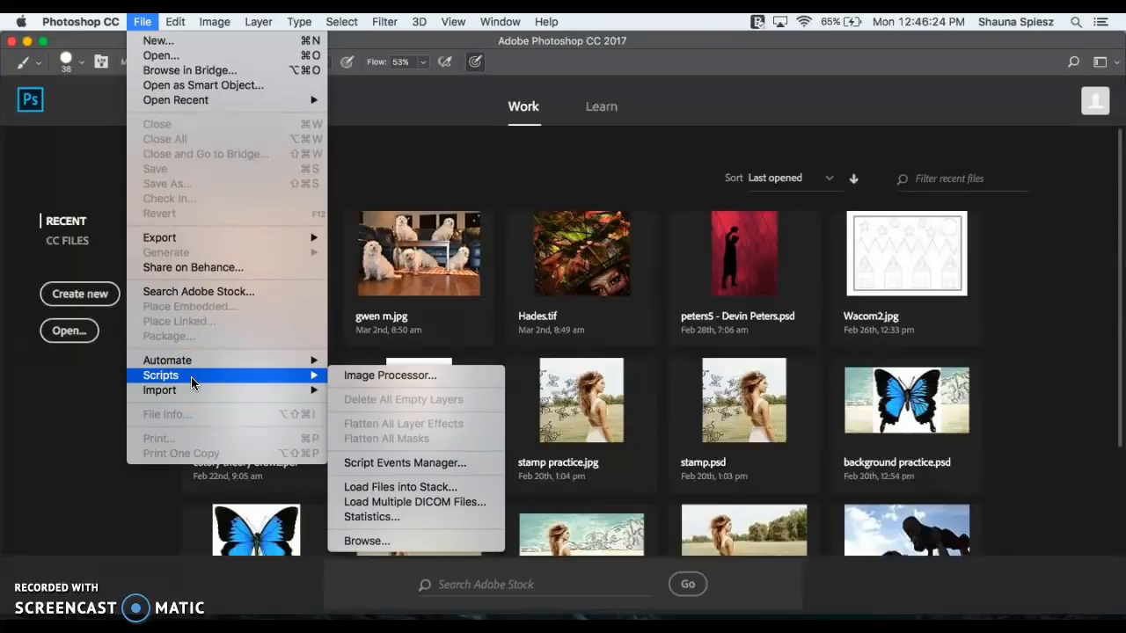
left_click(471, 495)
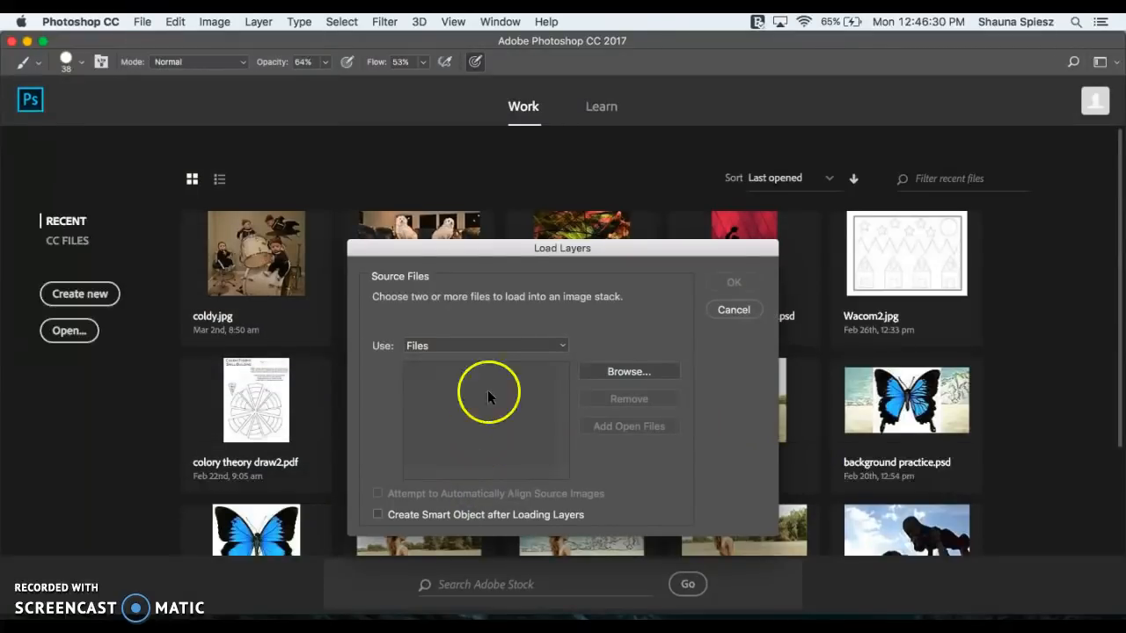
left_click_drag(526, 249, 429, 131)
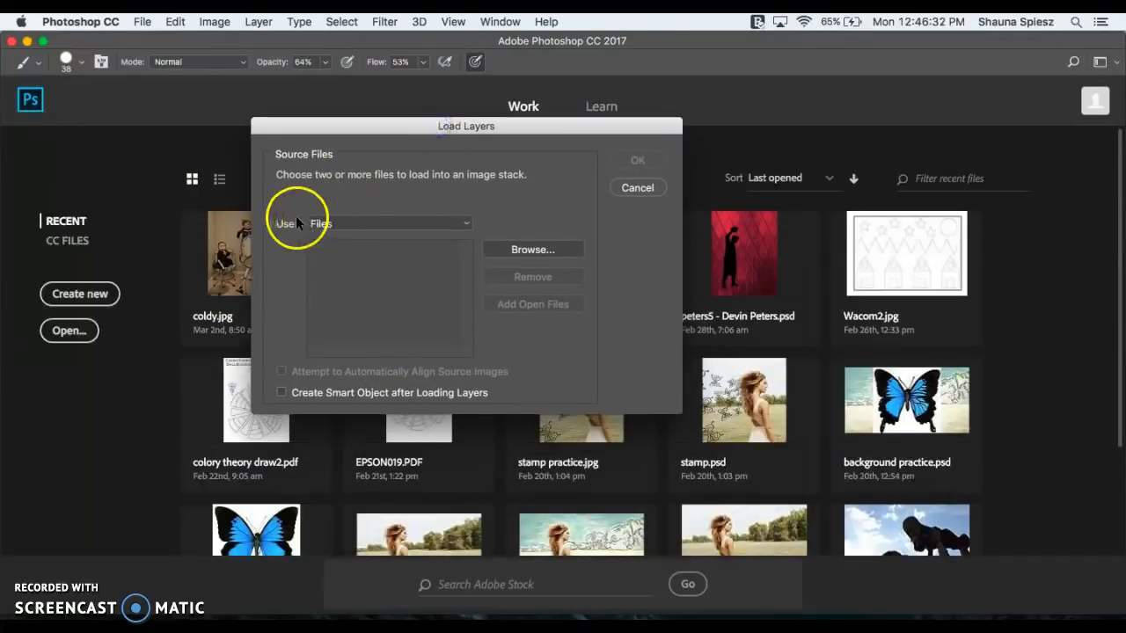
left_click(322, 226)
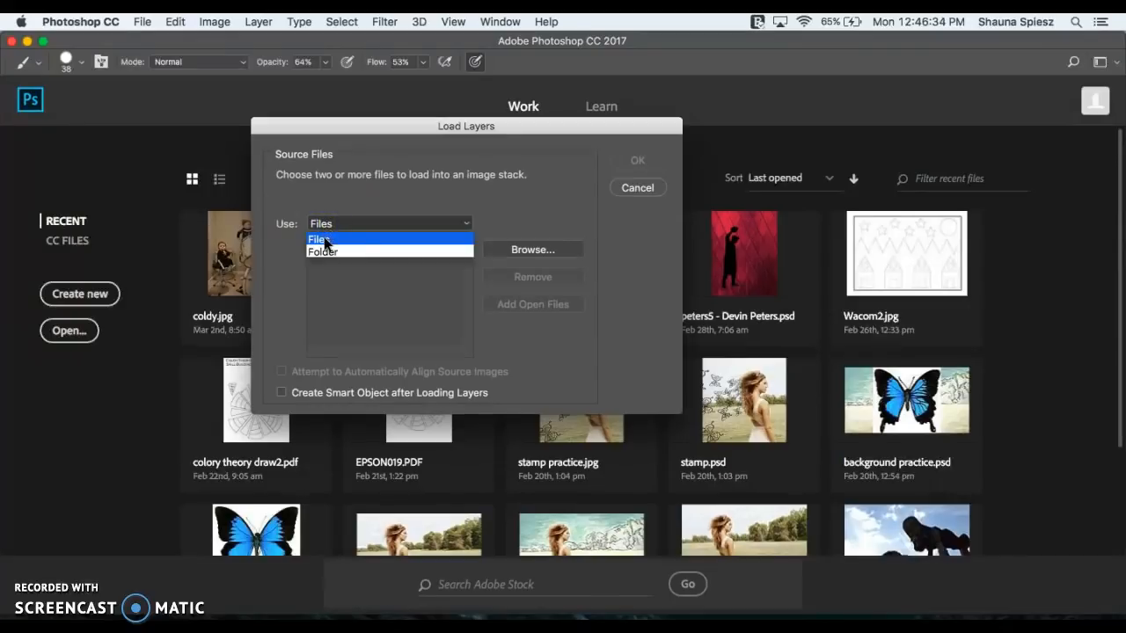
left_click(324, 237)
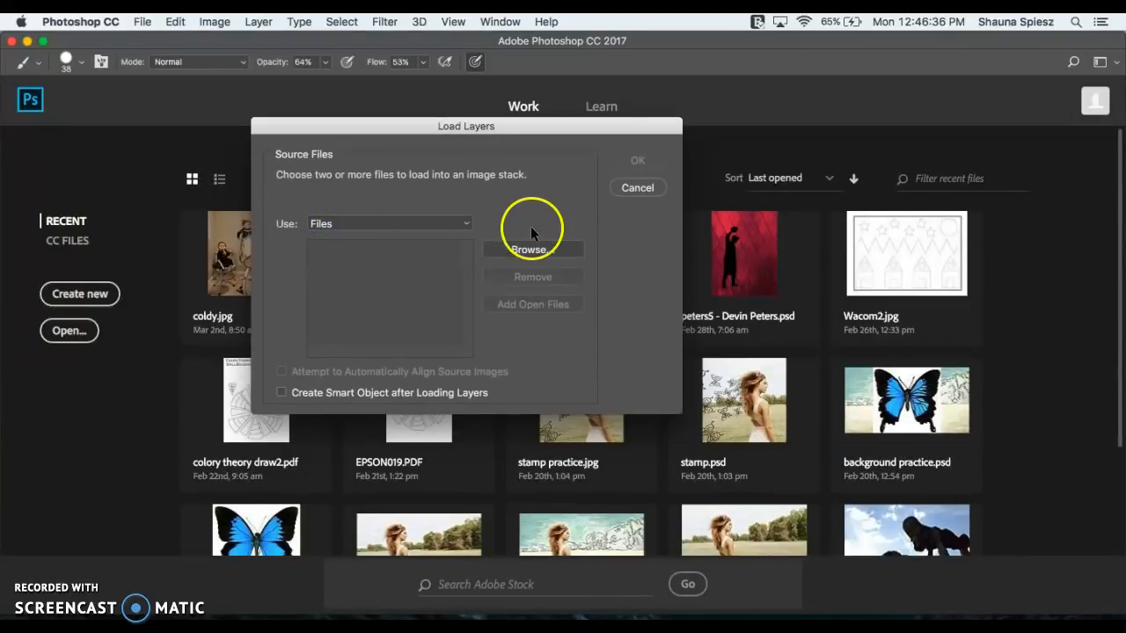
- Browse to the untitled folder on the Desktop and select all photos from DSC_0197.jpg to DSC_0208.jpg
left_click(516, 252)
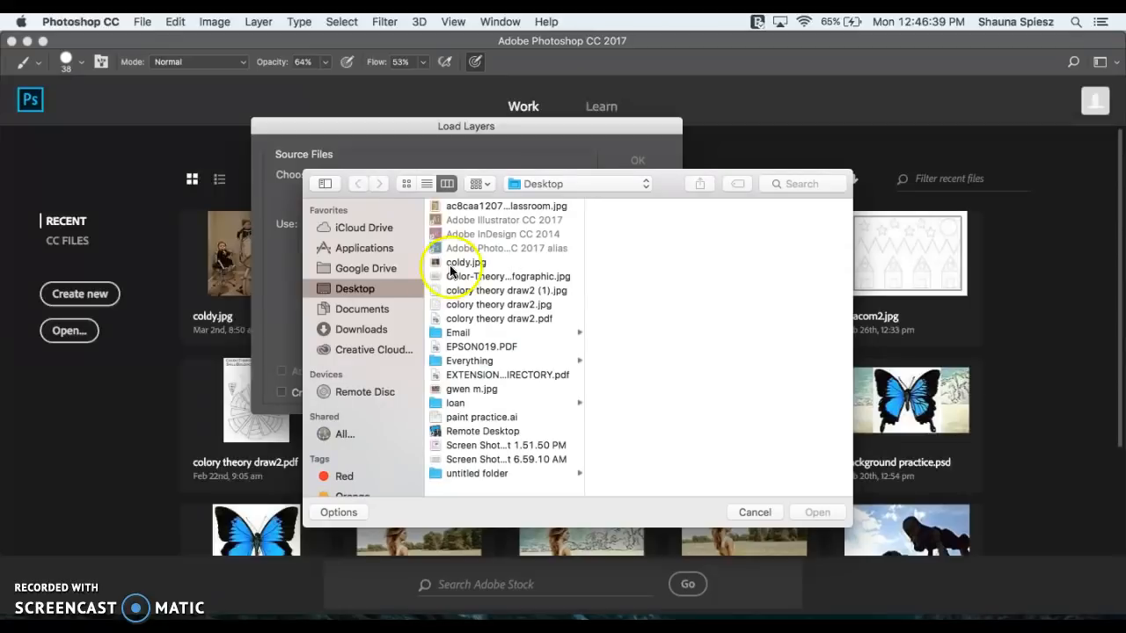
left_click(530, 361)
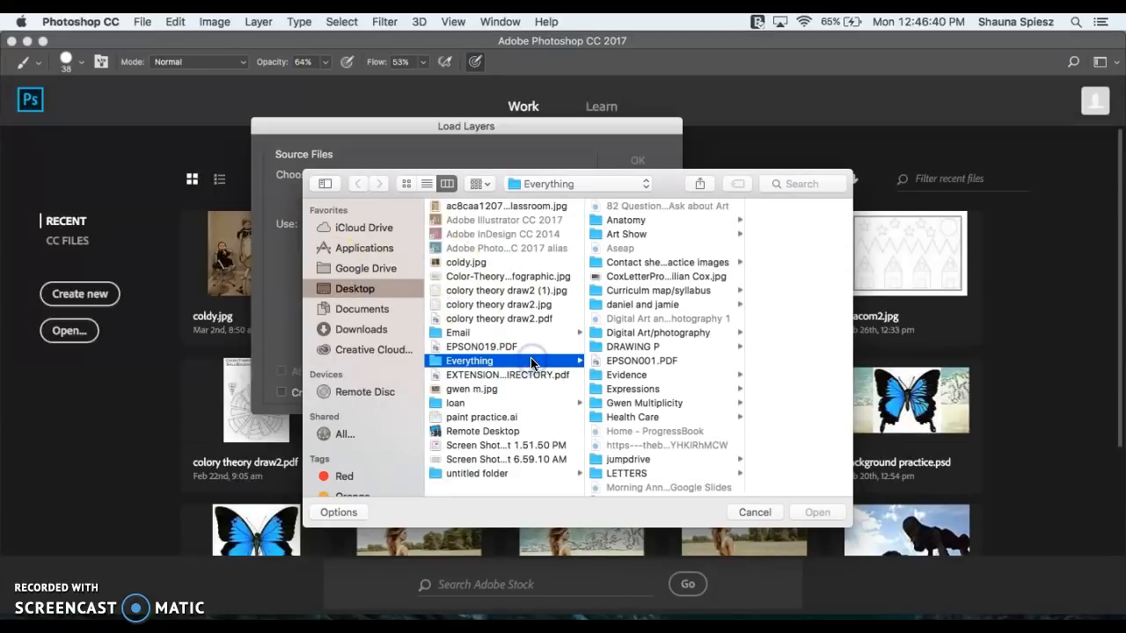
left_click(471, 473)
left_click(646, 208)
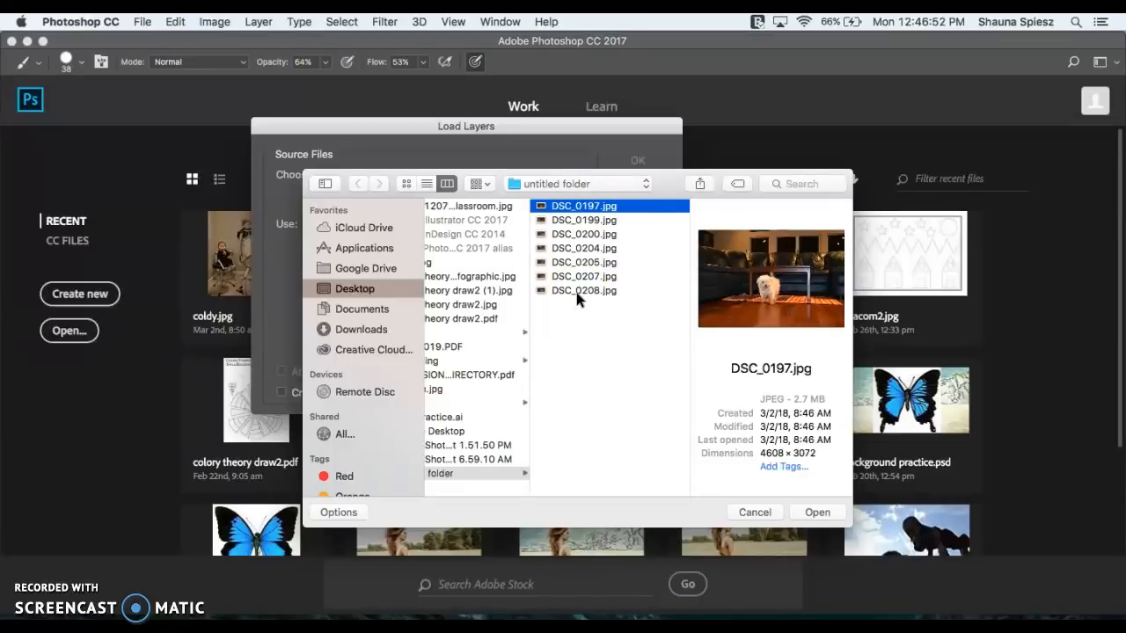
left_click(563, 227, "shift")
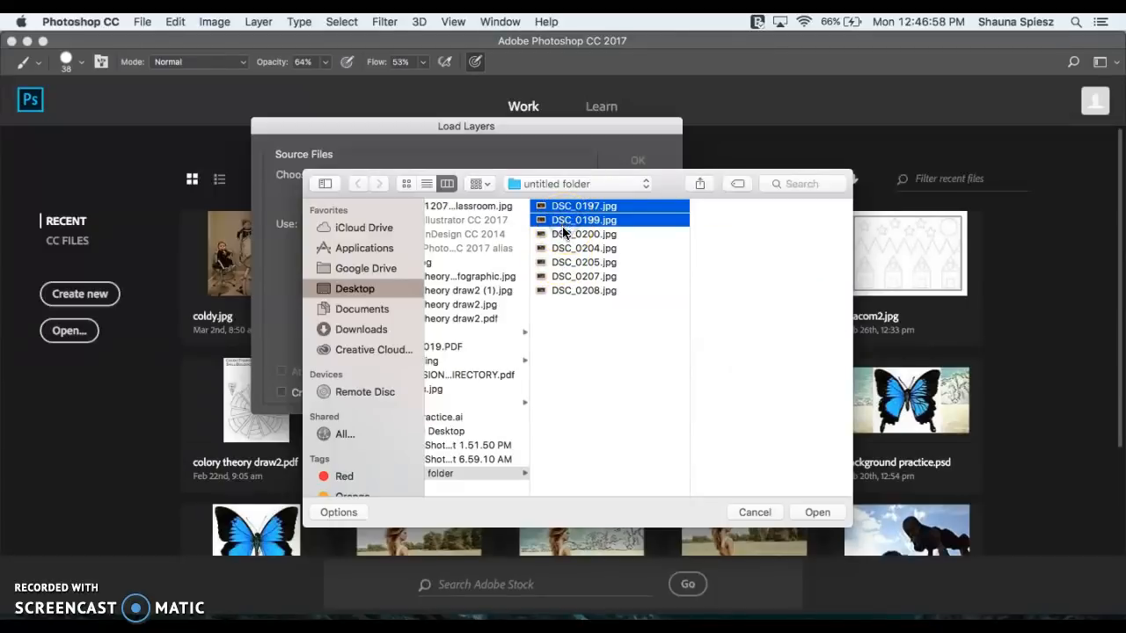
left_click(563, 238, "shift")
left_click(563, 252, "shift")
left_click(563, 262, "shift")
left_click(561, 276, "shift")
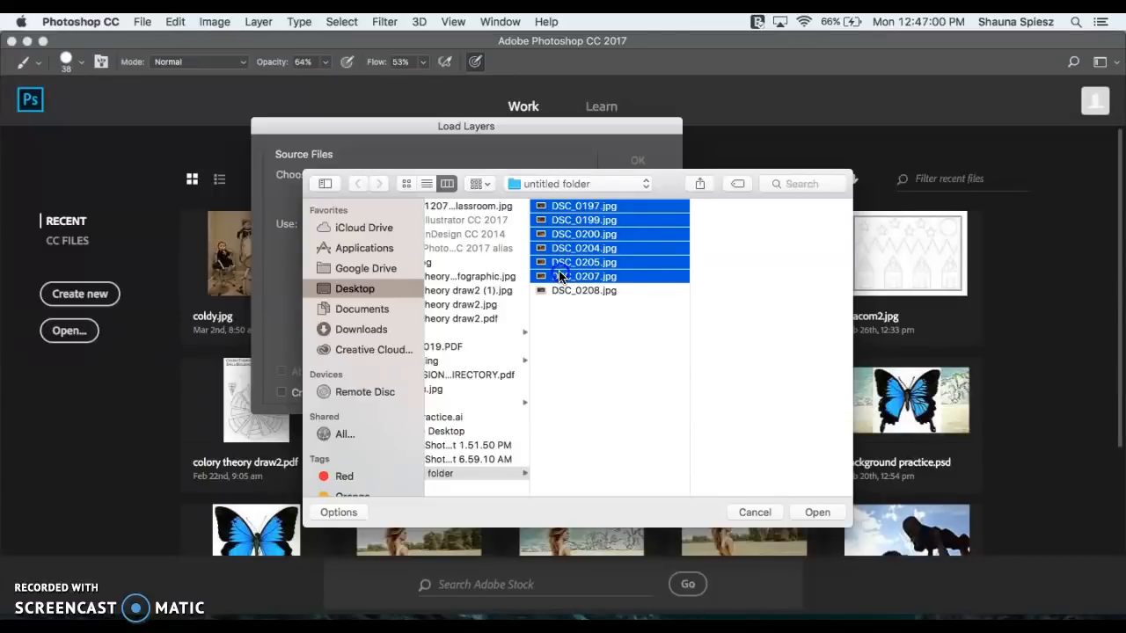
left_click(557, 290, "shift")
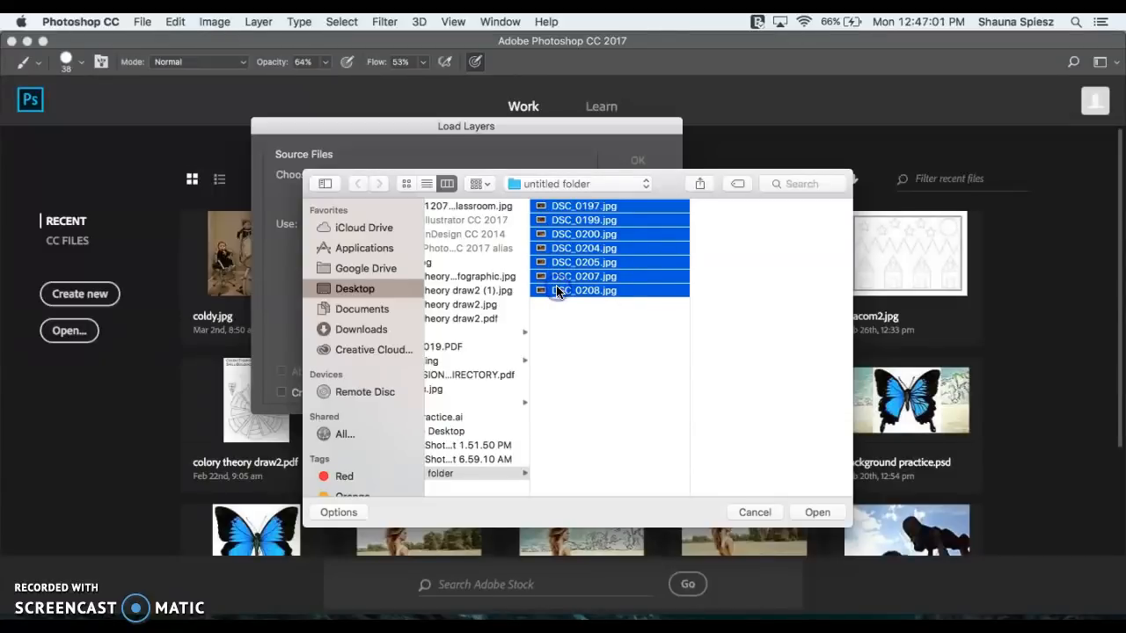
- Add the selected photos as source files and load them into one document as automatically aligned layers
left_click(578, 235, "super")
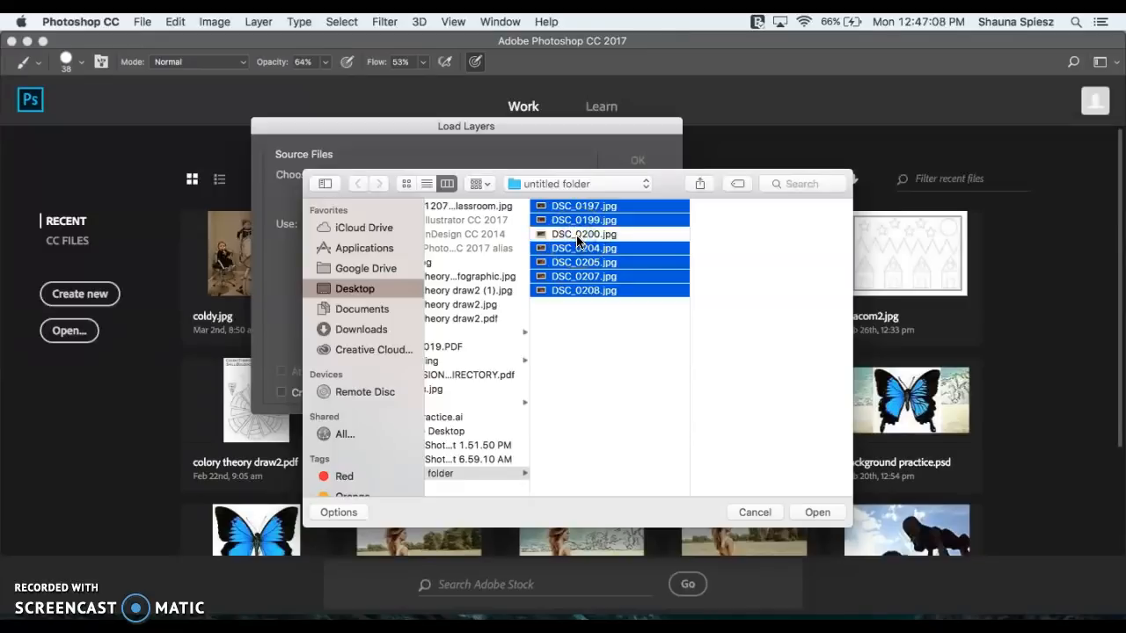
left_click(578, 236, "super")
left_click(821, 511)
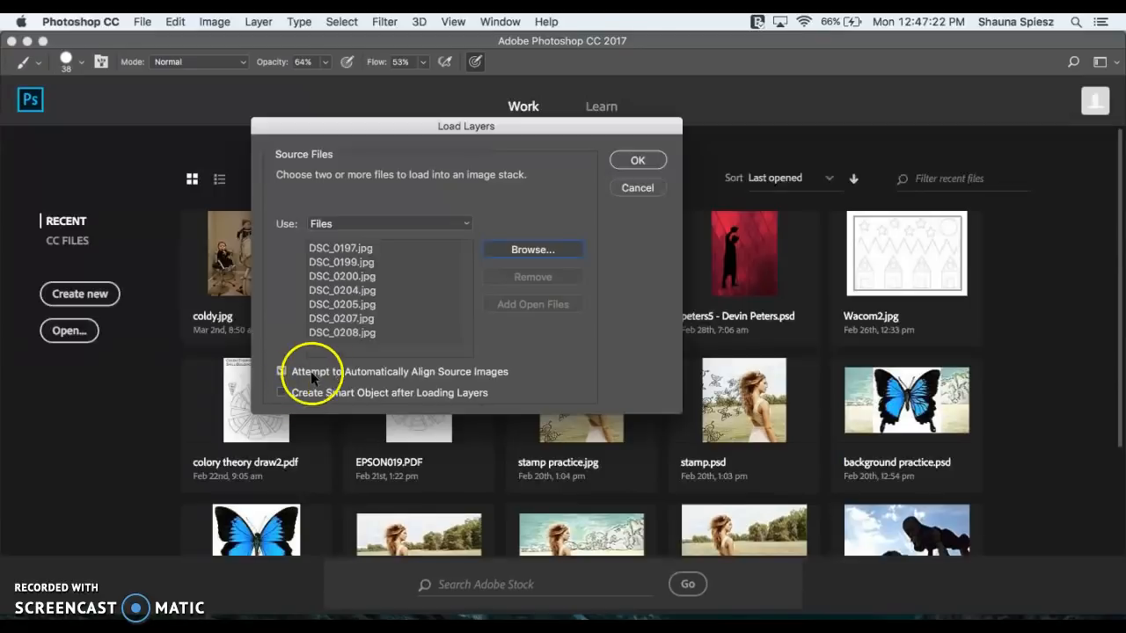
left_click(658, 161)
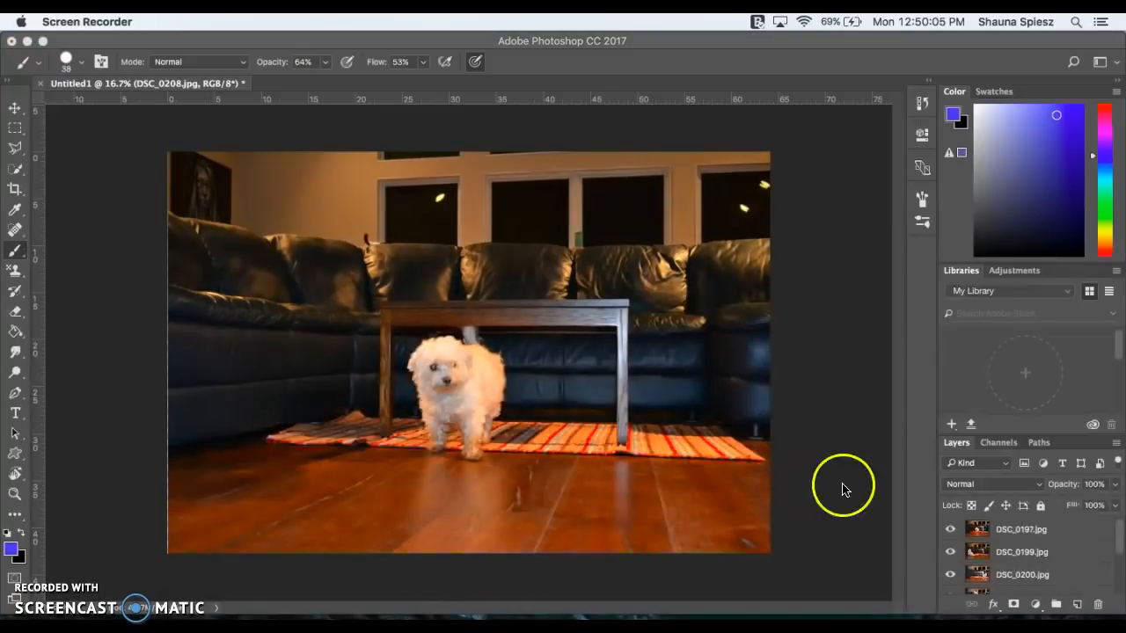
- Look over the layer stack and toggle the visibility of DSC_0197.jpg to compare its alignment with the photo beneath
scroll(1042, 572, "down", 2)
scroll(1041, 565, "up", 2)
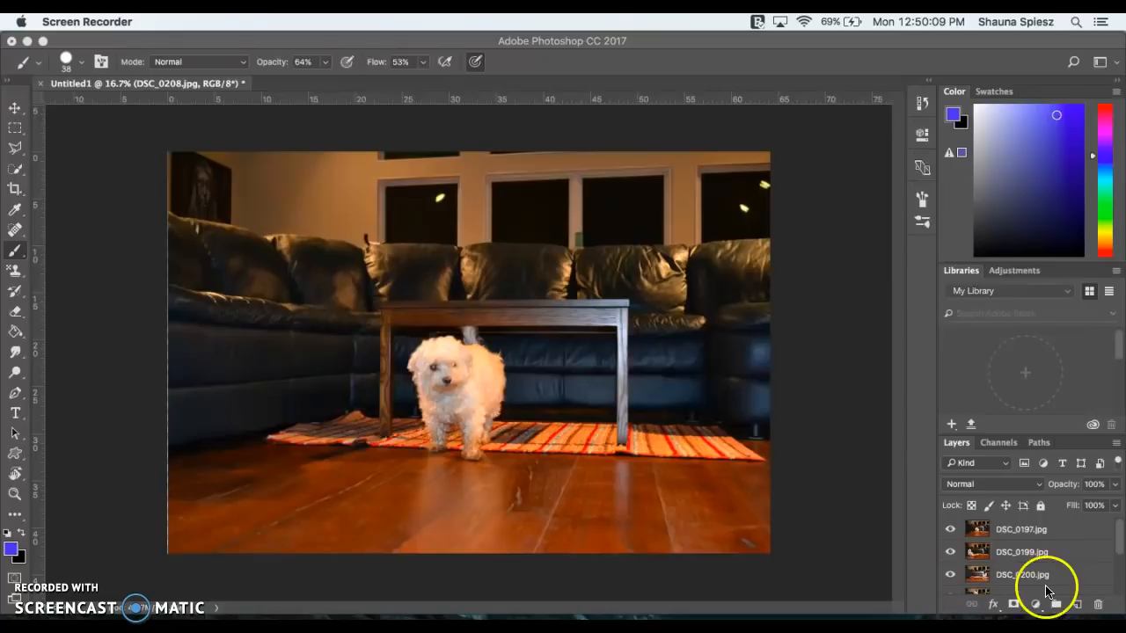
scroll(1042, 572, "down", 3)
scroll(1043, 571, "up", 3)
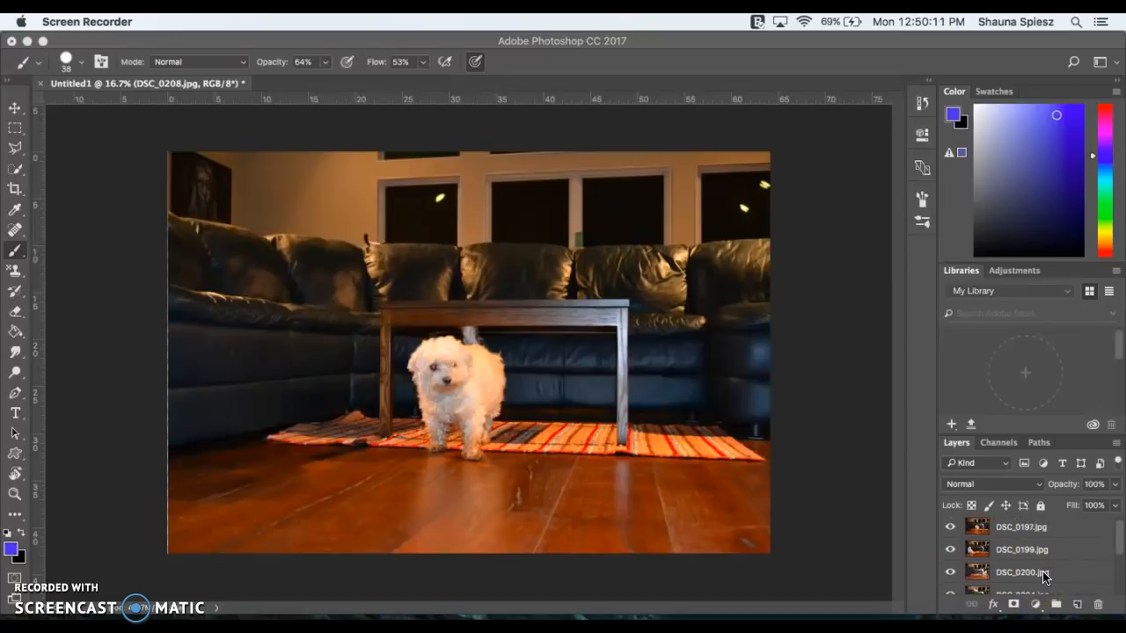
left_click(950, 529)
left_click(950, 530)
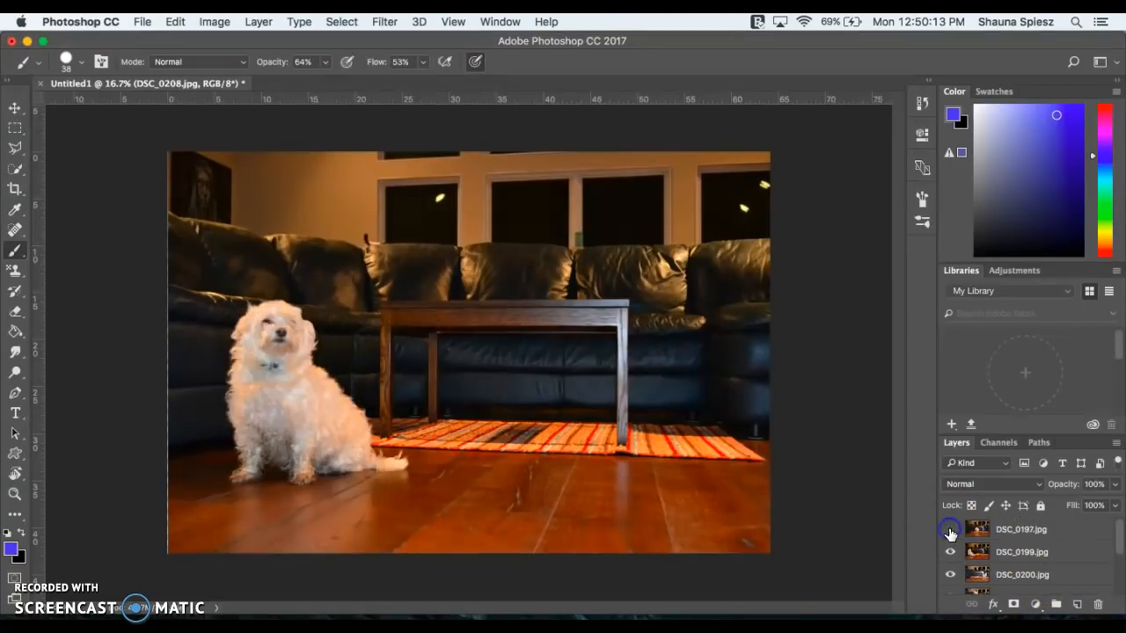
left_click(950, 530)
left_click(950, 529)
left_click(950, 529)
left_click(950, 530)
left_click(950, 529)
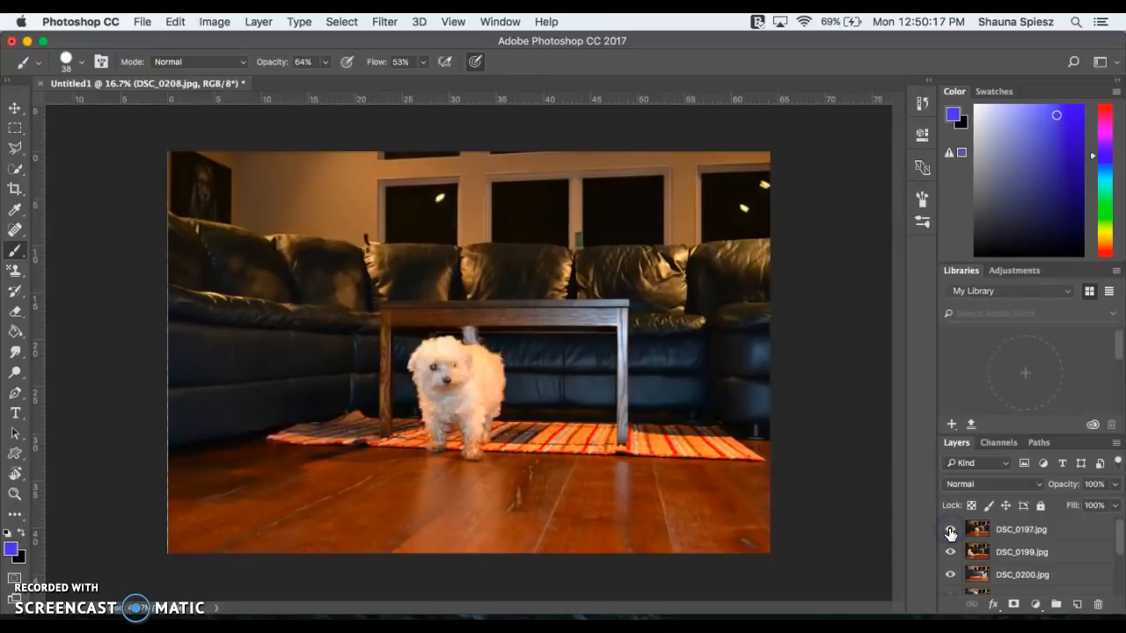
left_click(950, 529)
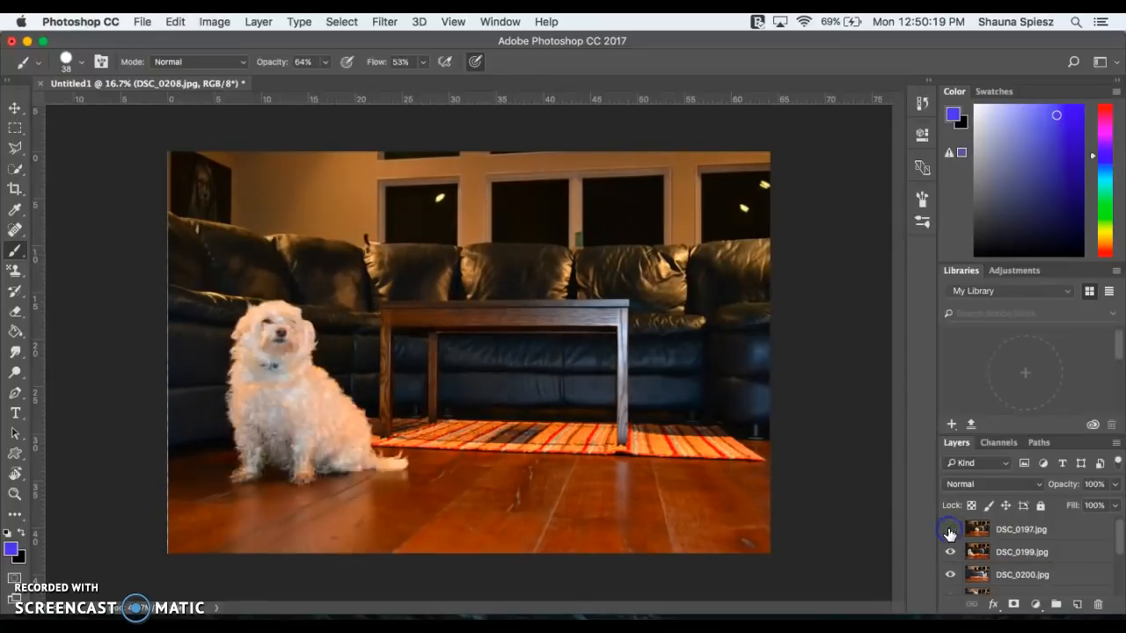
left_click(950, 530)
- Hide DSC_0197.jpg, DSC_0199.jpg and DSC_0200.jpg in turn to view the photos beneath, and show these layers again
left_click(949, 530)
left_click(950, 552)
left_click(951, 575)
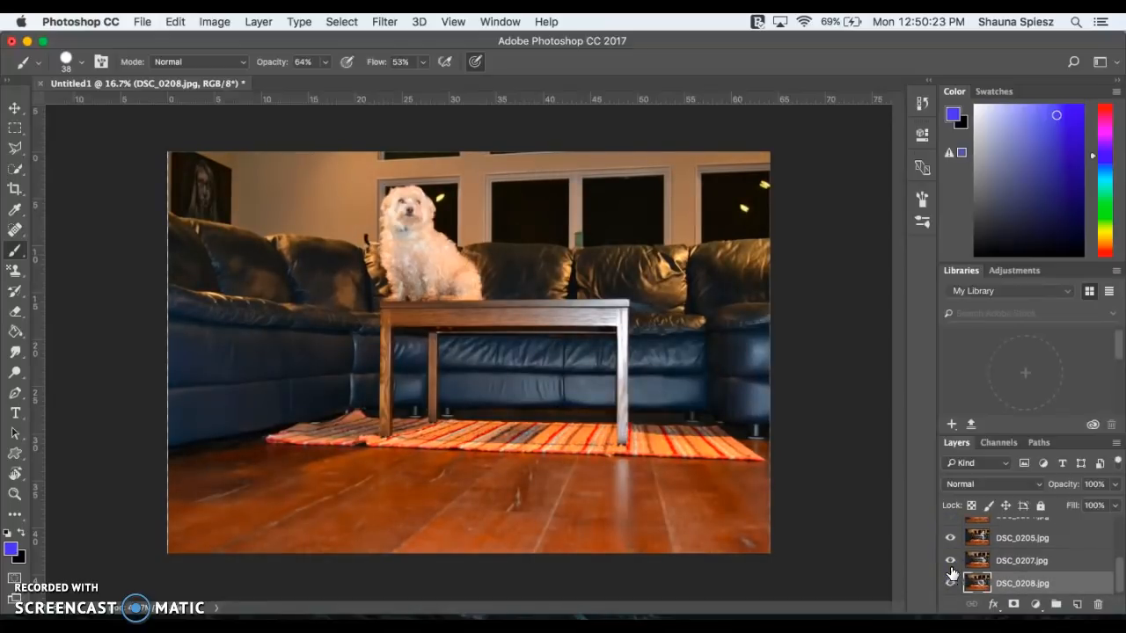
left_click(951, 575)
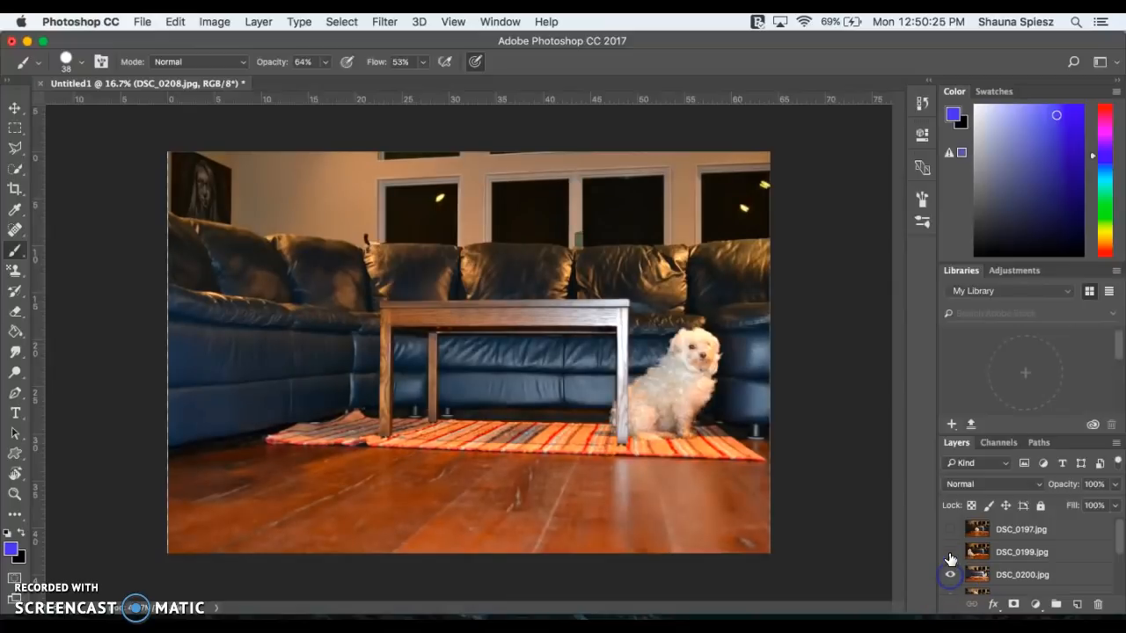
left_click(950, 552)
left_click(950, 529)
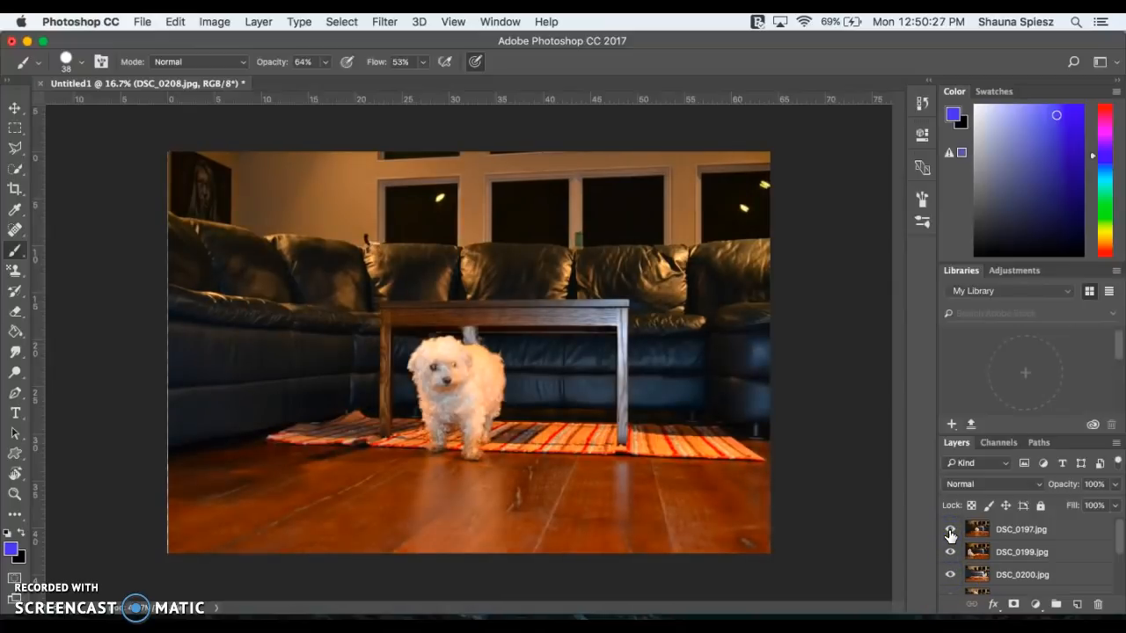
- Rename the DSC_0197.jpg layer as dog-middle
left_click(1080, 580)
left_click(1009, 537)
left_click(1012, 537)
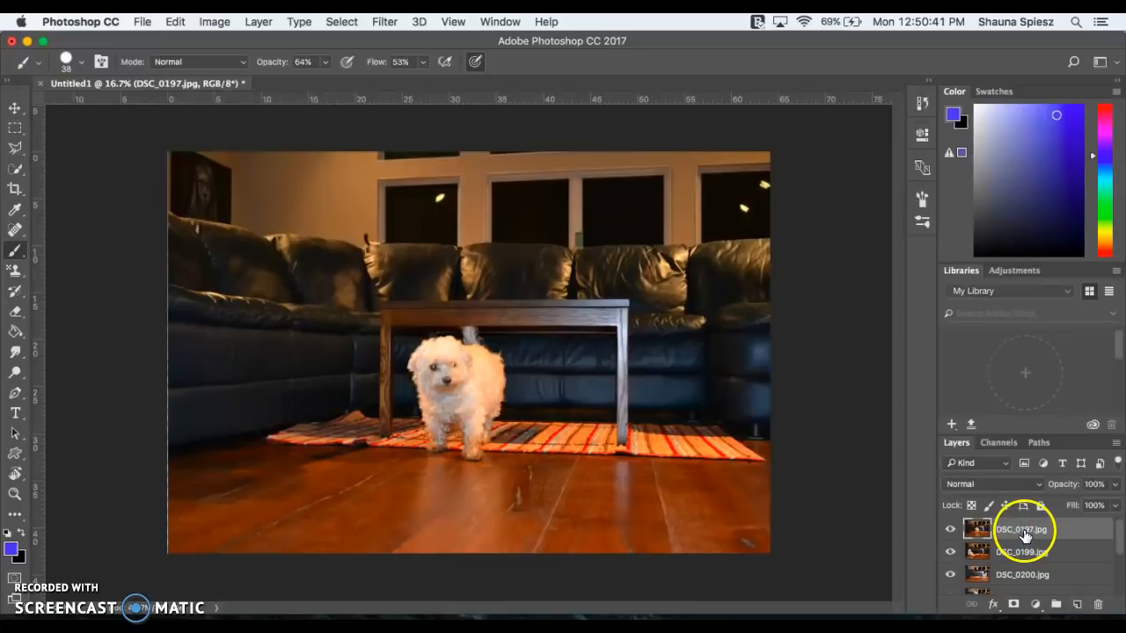
double_click(1017, 533)
key("BackSpace")
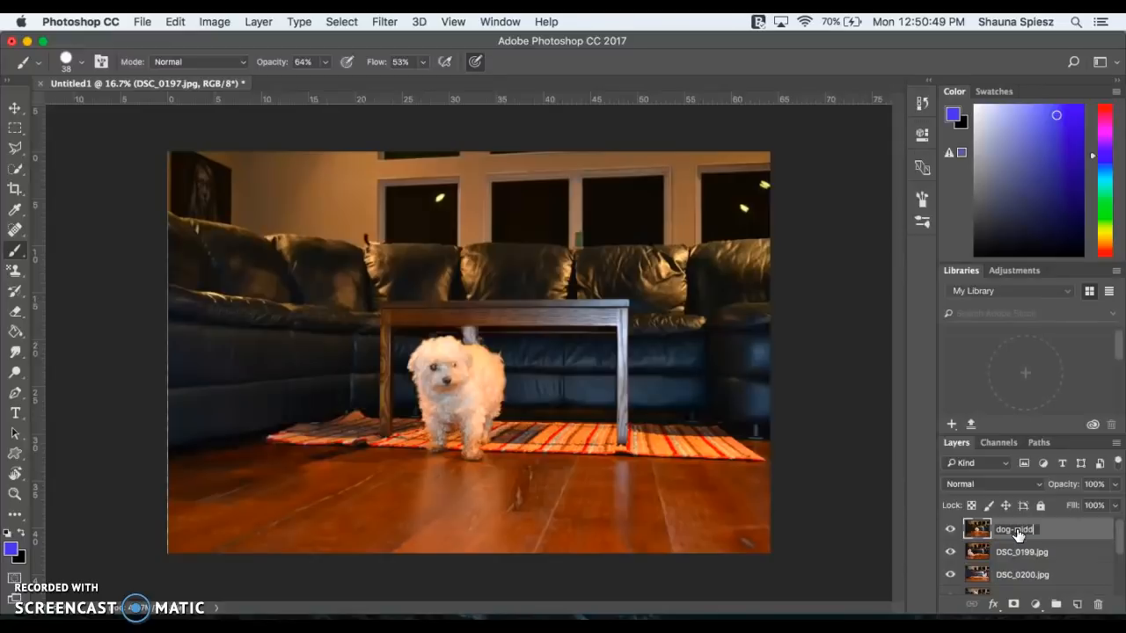
left_click(951, 533)
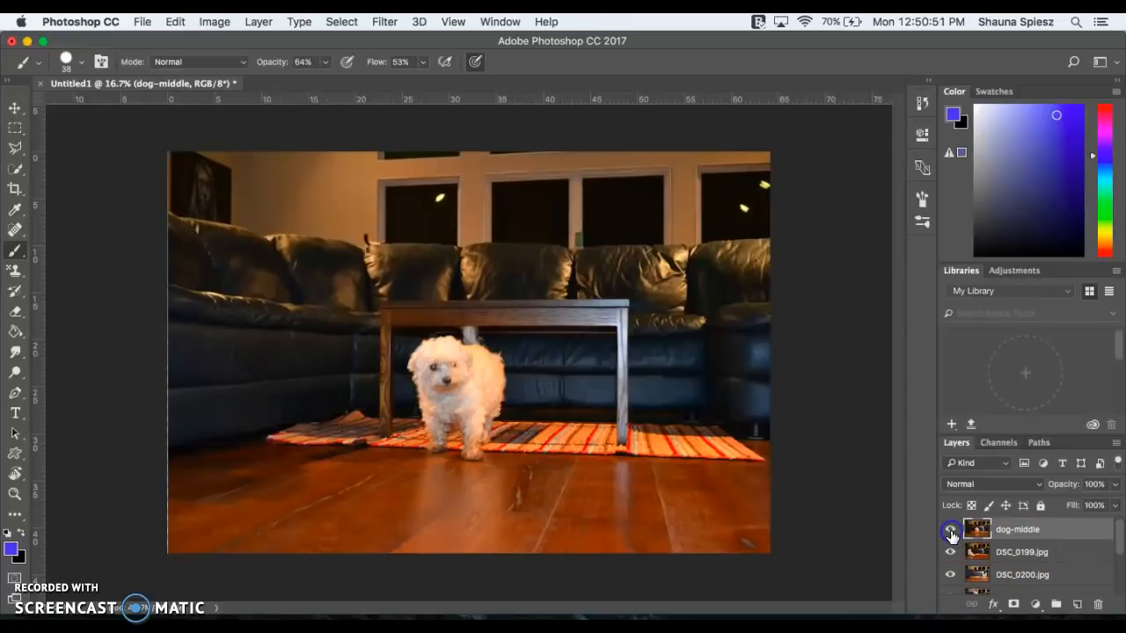
- Hide the dog-middle layer to view the photo beneath and rename the DSC_0199.jpg layer as dog-left
left_click(950, 530)
left_click(1010, 553)
double_click(1013, 552)
type("dog")
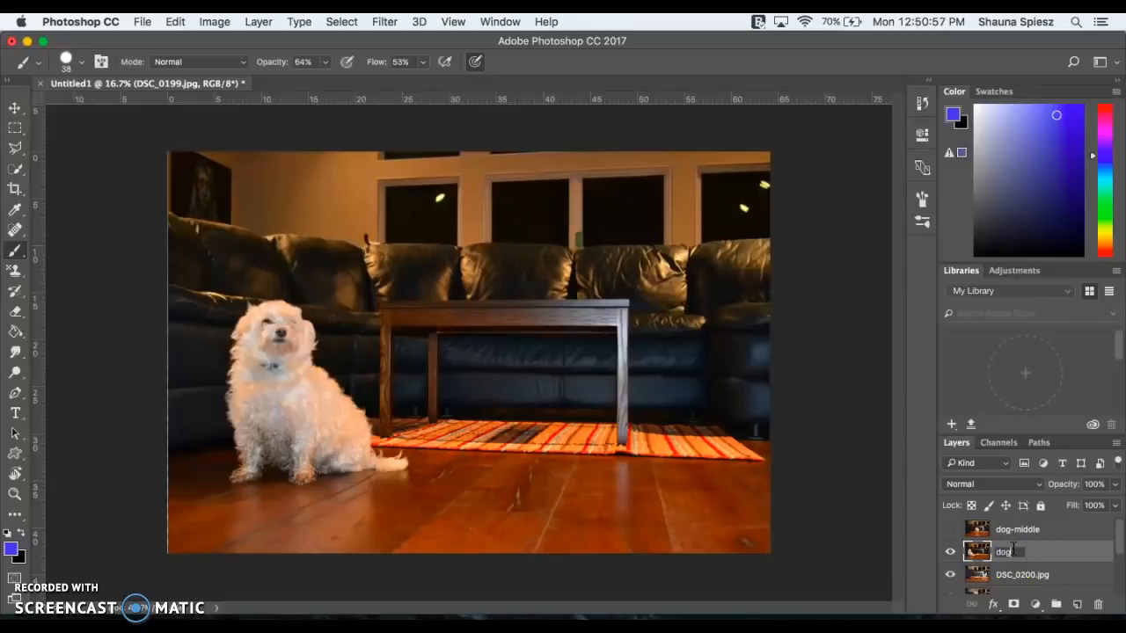
type("-left")
left_click(1075, 579)
left_click(950, 554)
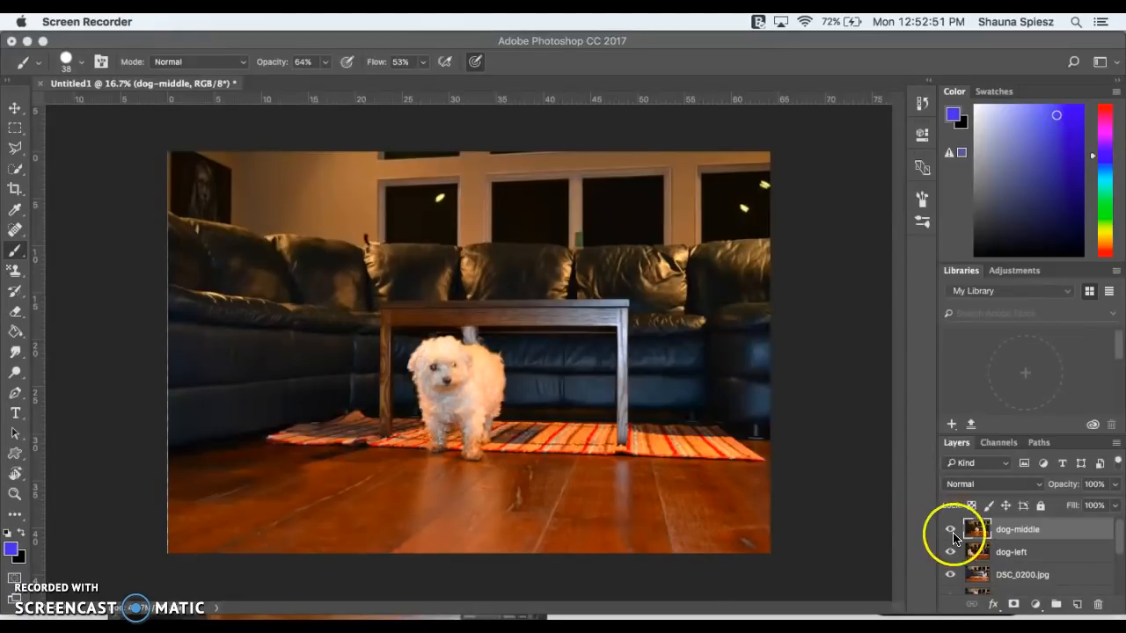
- Add a layer mask to the dog-middle layer and activate the Brush tool
left_click(1003, 534)
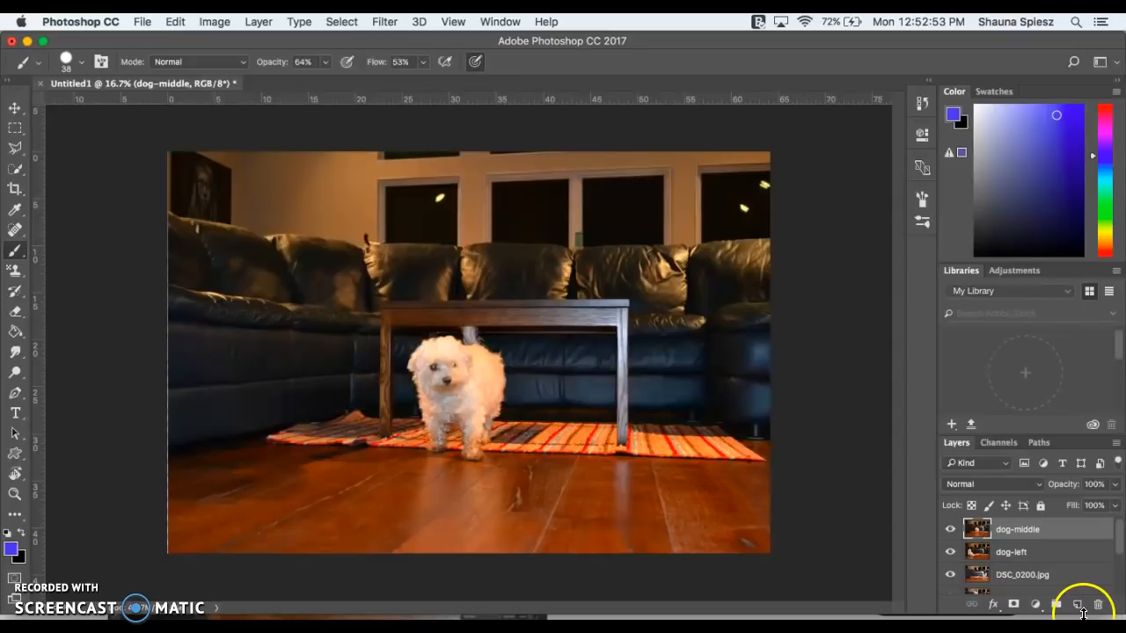
left_click(1014, 606)
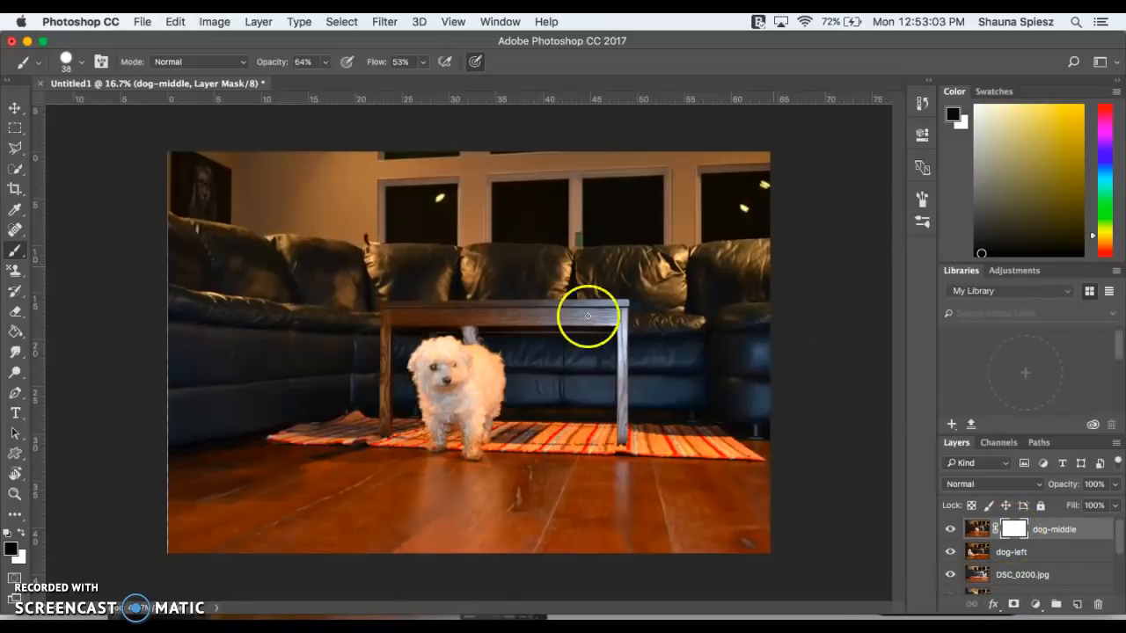
left_click(18, 265)
left_click(15, 251)
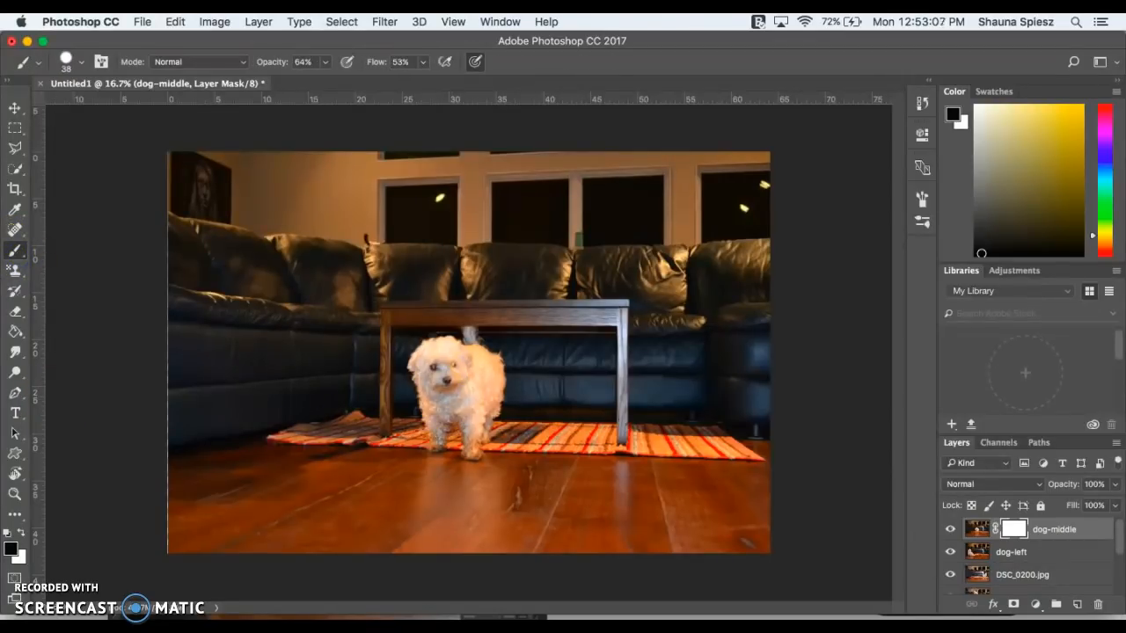
- Keep the brush in Normal mode and set both its opacity and flow to 100%
left_click(214, 64)
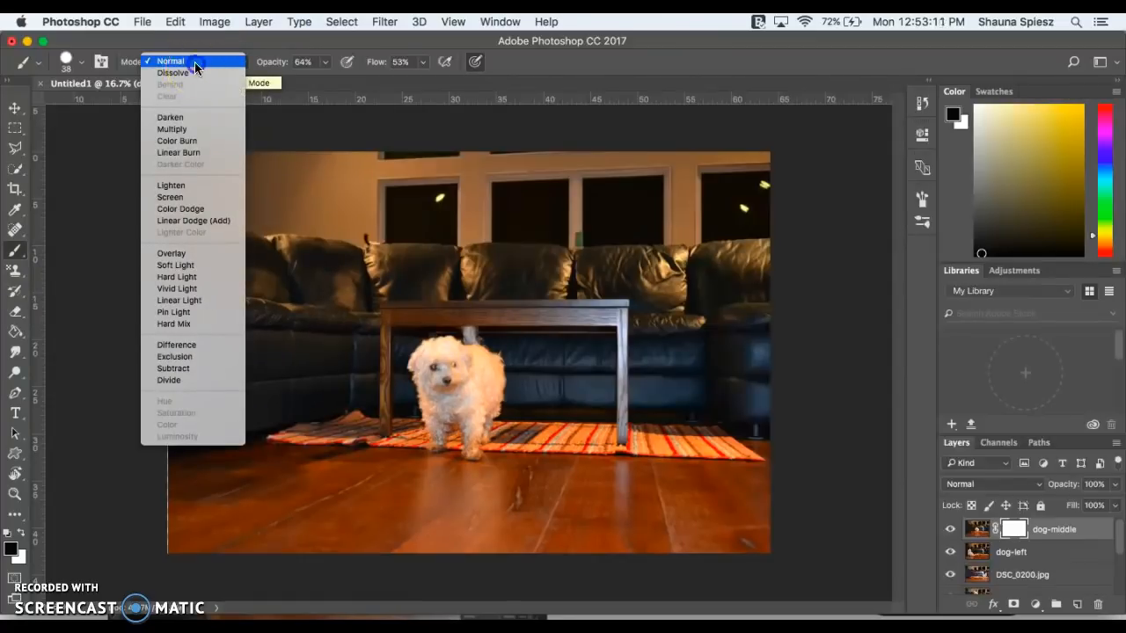
left_click(195, 63)
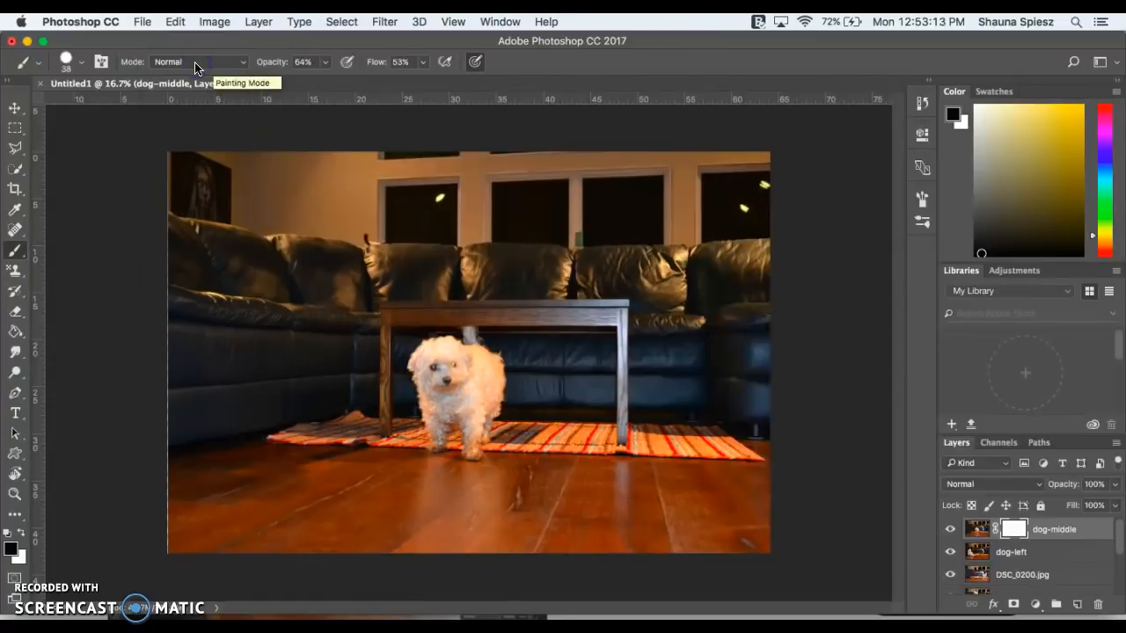
left_click(325, 63)
left_click_drag(327, 83, 475, 83)
left_click(422, 63)
left_click(112, 70)
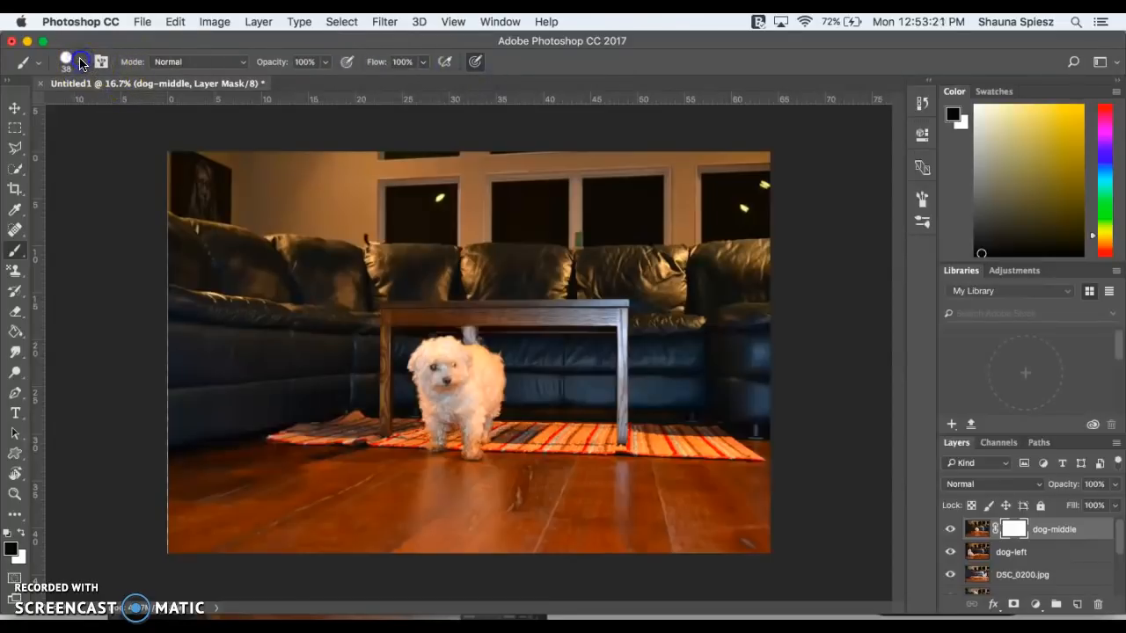
- Choose a hard round brush at 95 px and paint over the middle dog's head on the layer mask
left_click(80, 67)
left_click(72, 61)
left_click(82, 61)
left_click(107, 174)
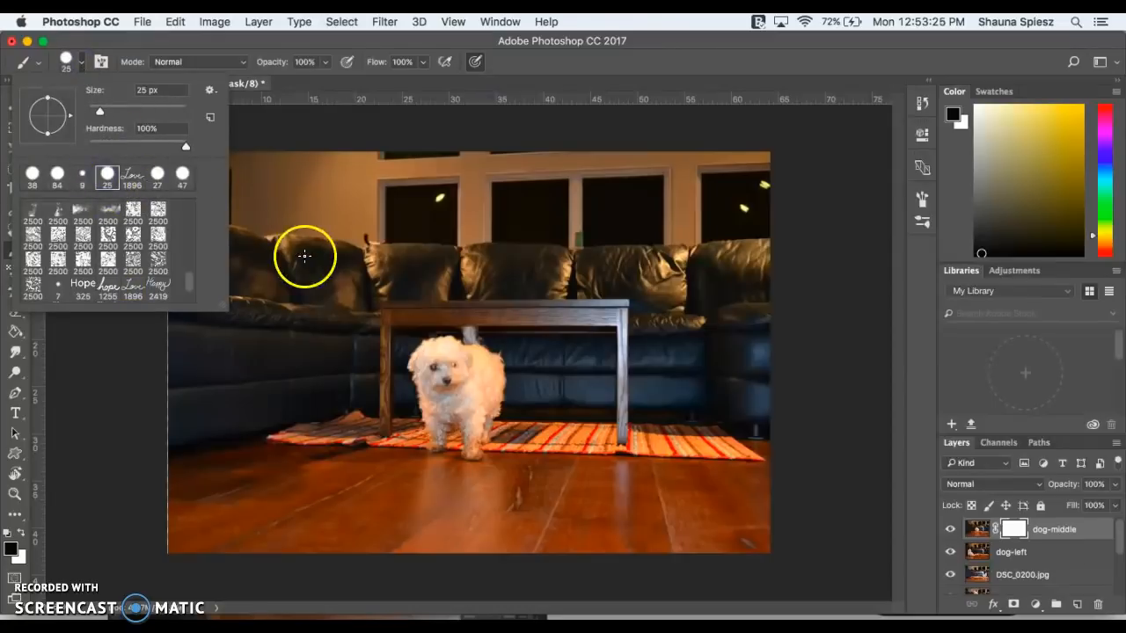
left_click_drag(100, 112, 135, 112)
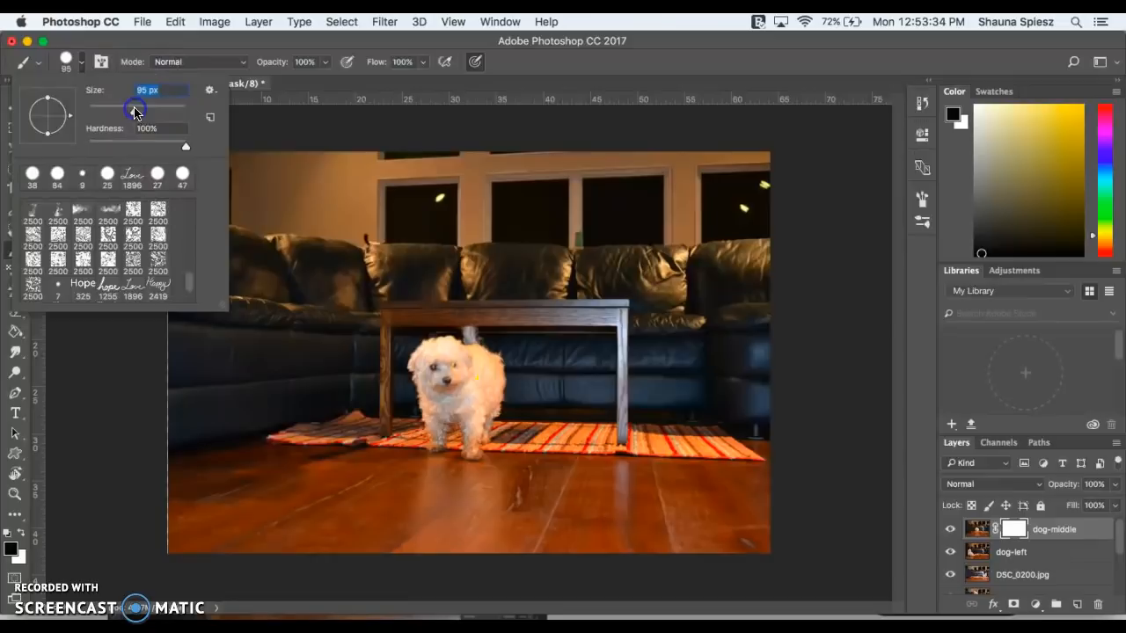
left_click(440, 347)
mouse_move(437, 349)
left_mouse_down()
mouse_move(506, 371)
mouse_move(464, 327)
mouse_move(482, 335)
mouse_move(440, 343)
mouse_move(446, 361)
mouse_move(426, 361)
mouse_move(462, 376)
left_mouse_up()
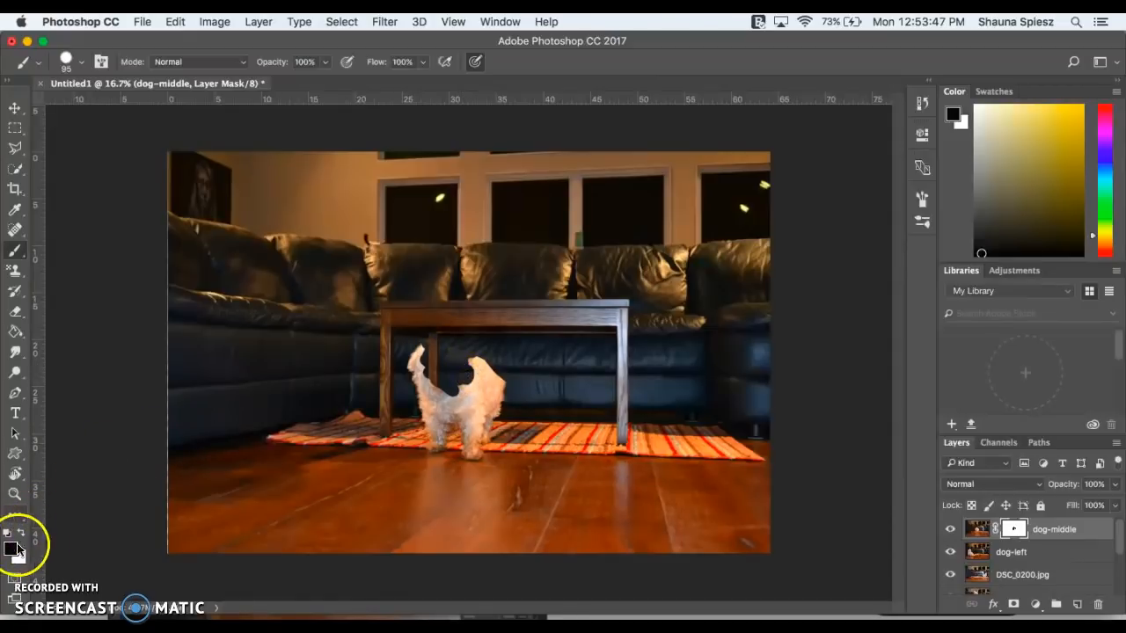
- Set the foreground color to pure black (000000)
left_click(11, 550)
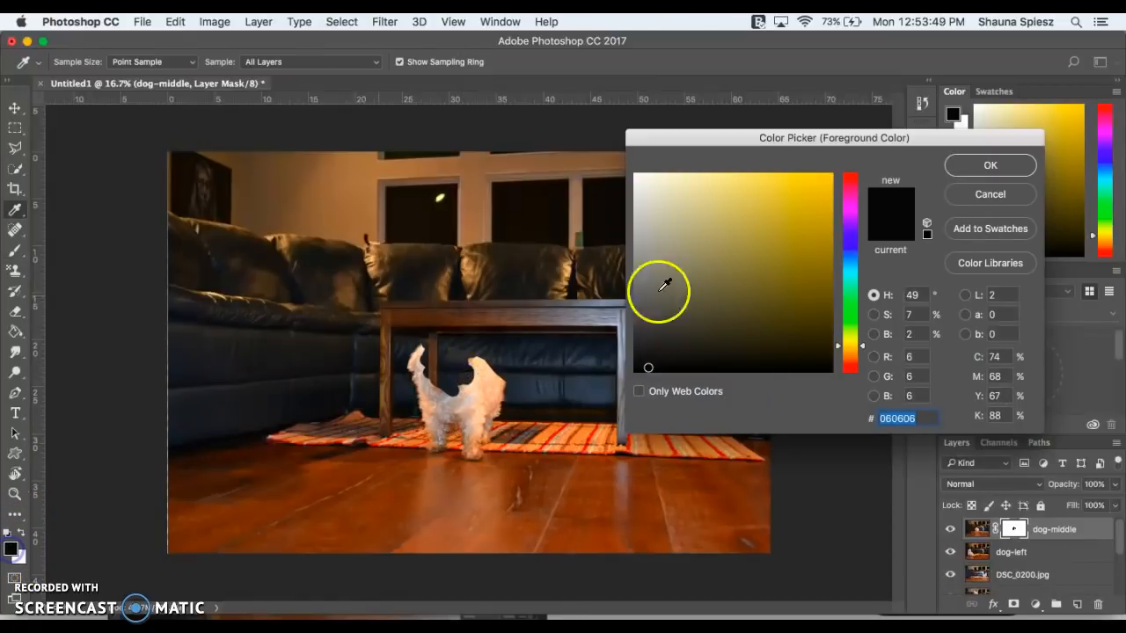
left_click_drag(657, 355, 618, 380)
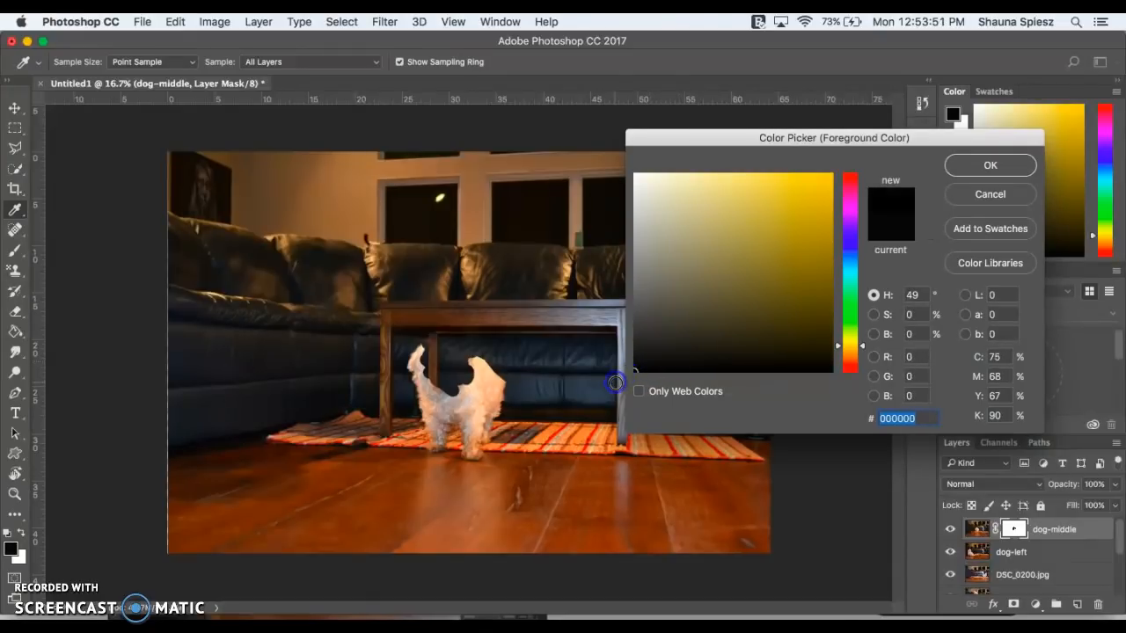
left_click(967, 164)
- Paint black on the dog-middle mask over the rest of the dog and its reflection on the floor
mouse_move(450, 380)
left_mouse_down()
mouse_move(442, 394)
mouse_move(416, 359)
left_mouse_up()
mouse_move(425, 397)
left_mouse_down()
mouse_move(432, 450)
mouse_move(446, 449)
mouse_move(441, 410)
mouse_move(430, 411)
mouse_move(440, 425)
mouse_move(459, 402)
mouse_move(475, 458)
mouse_move(477, 404)
mouse_move(477, 428)
mouse_move(464, 411)
mouse_move(472, 431)
mouse_move(457, 388)
left_mouse_up()
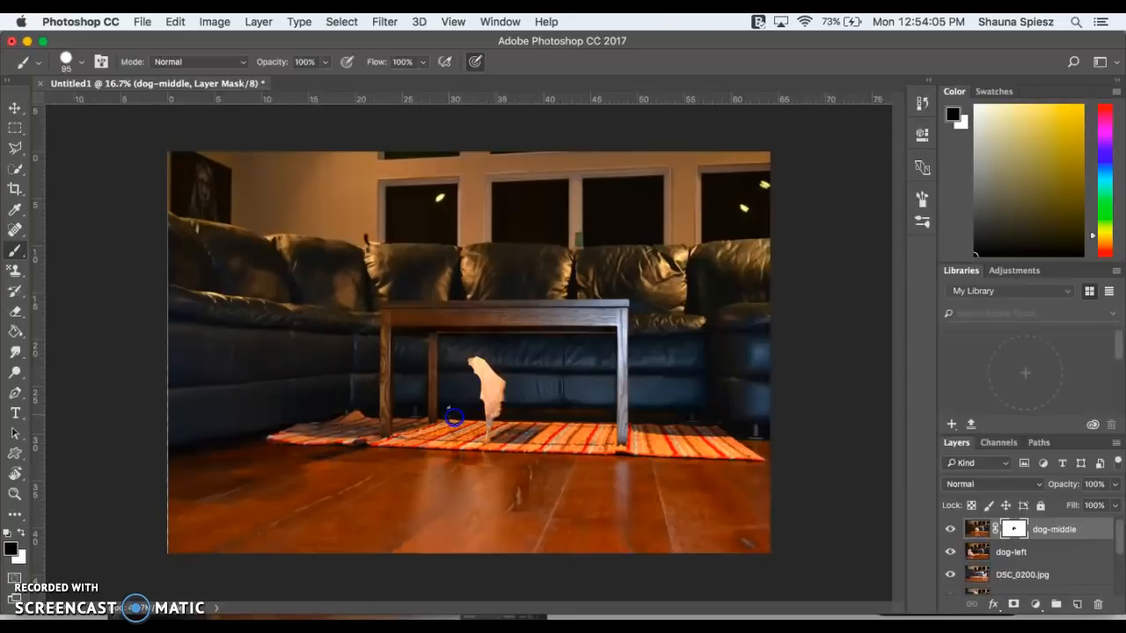
mouse_move(466, 349)
left_mouse_down()
mouse_move(486, 376)
mouse_move(471, 354)
mouse_move(508, 398)
mouse_move(475, 386)
mouse_move(487, 409)
mouse_move(497, 404)
mouse_move(470, 485)
mouse_move(497, 461)
mouse_move(431, 464)
mouse_move(422, 518)
mouse_move(424, 473)
mouse_move(429, 501)
mouse_move(447, 454)
mouse_move(439, 526)
mouse_move(430, 494)
mouse_move(420, 535)
mouse_move(413, 504)
mouse_move(428, 543)
mouse_move(410, 545)
mouse_move(479, 551)
mouse_move(503, 517)
mouse_move(512, 452)
mouse_move(485, 537)
mouse_move(494, 491)
mouse_move(480, 531)
mouse_move(478, 472)
mouse_move(464, 529)
mouse_move(467, 442)
mouse_move(445, 540)
mouse_move(474, 472)
mouse_move(481, 539)
mouse_move(444, 532)
left_mouse_up()
mouse_move(438, 475)
left_mouse_down()
mouse_move(403, 547)
mouse_move(432, 489)
left_mouse_up()
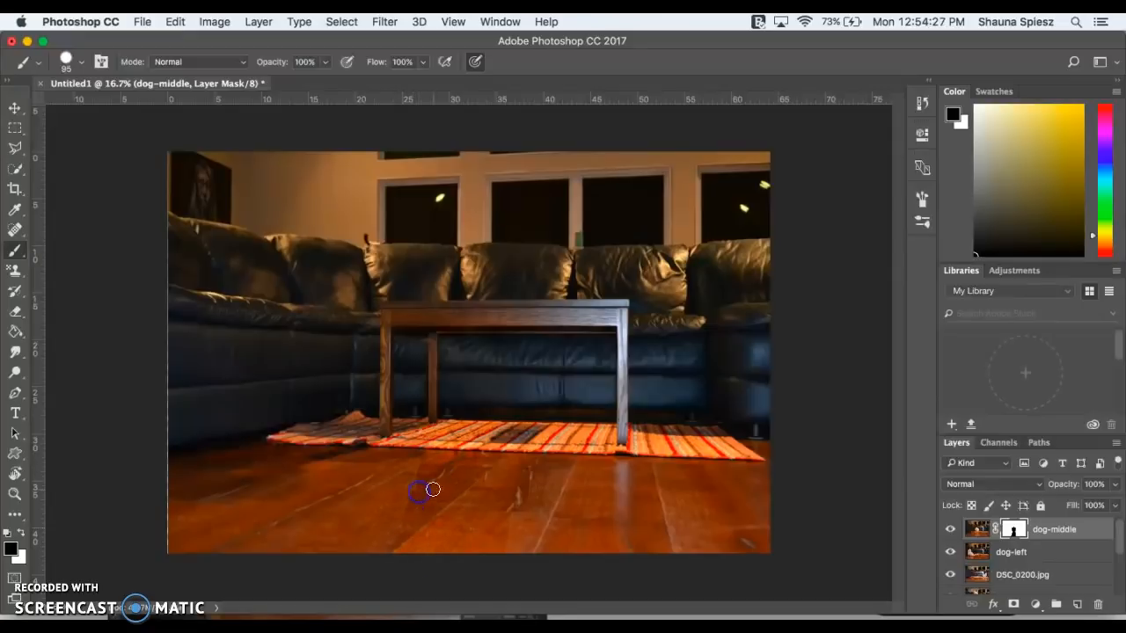
left_click(397, 502)
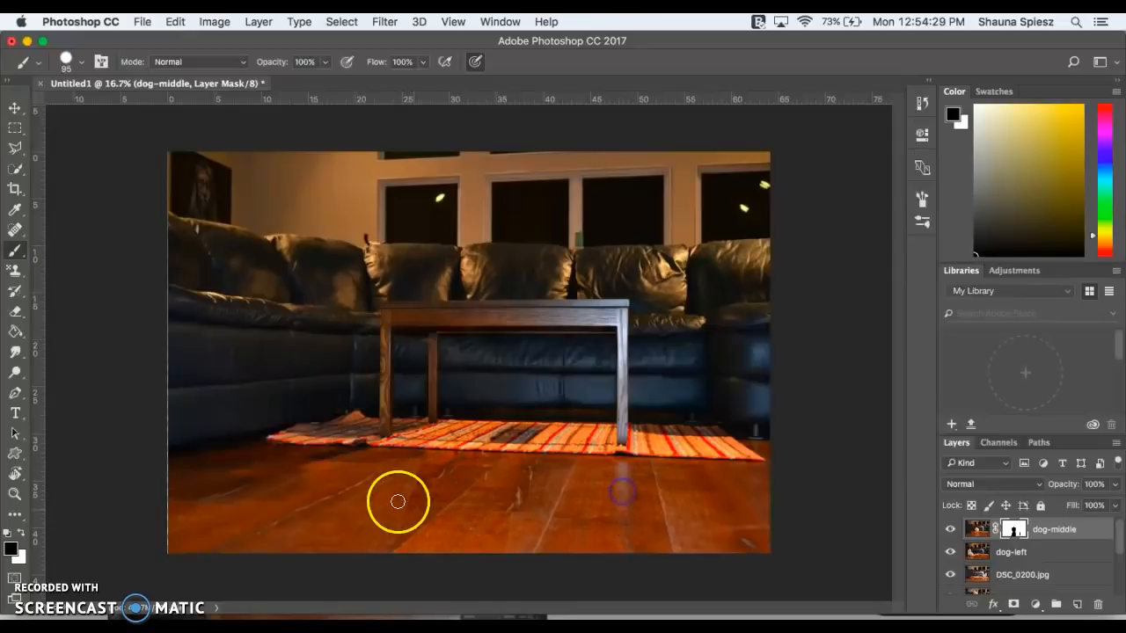
- Choose the 25 px hard round brush at 55% opacity and paint on the mask along the edge of the floor reflection
left_click(82, 66)
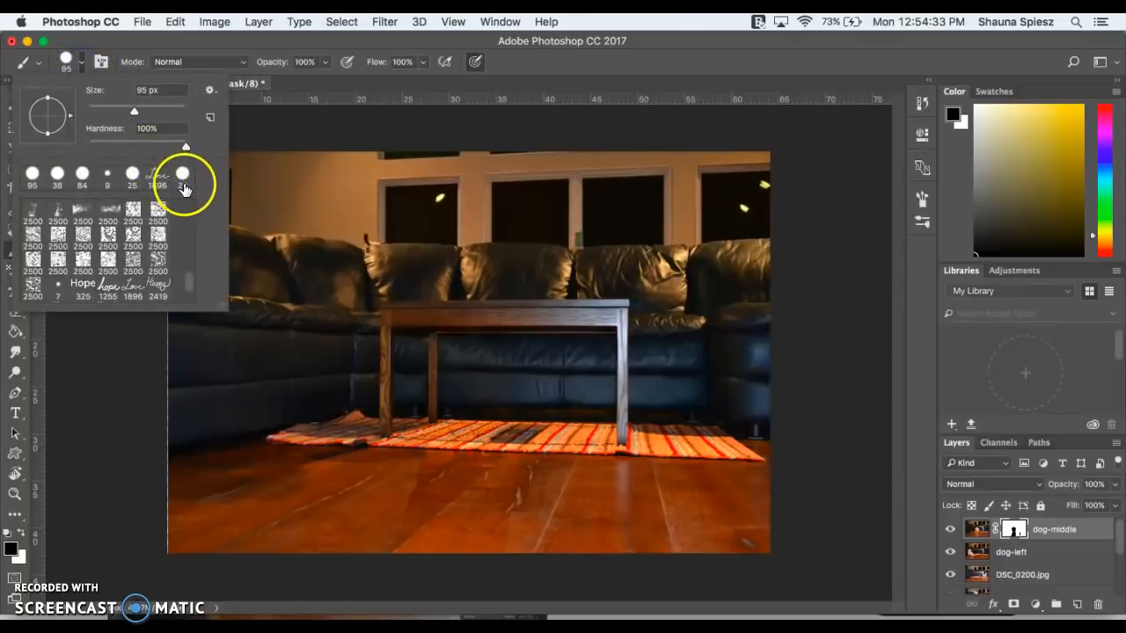
scroll(167, 220, "down", 3)
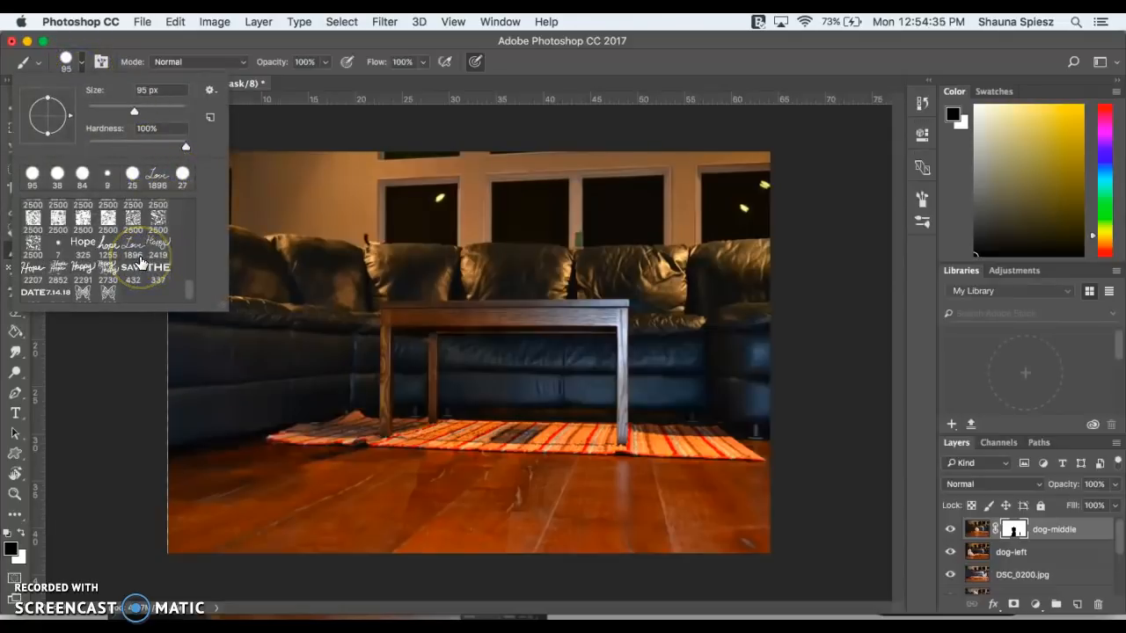
scroll(136, 257, "up", 10)
scroll(102, 248, "down", 10)
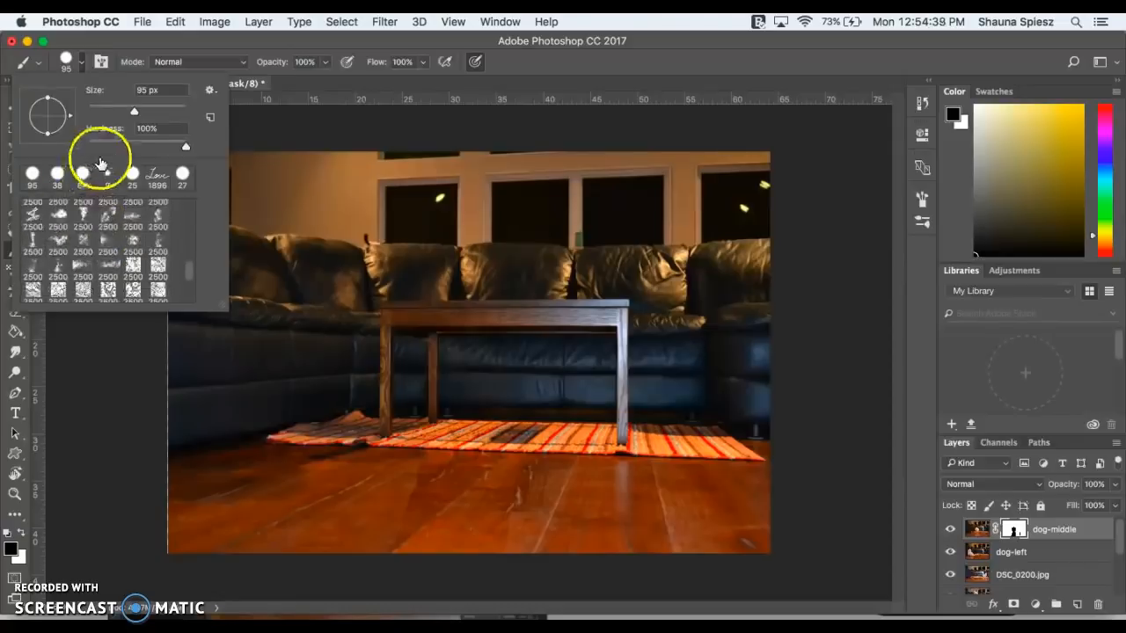
left_click(132, 172)
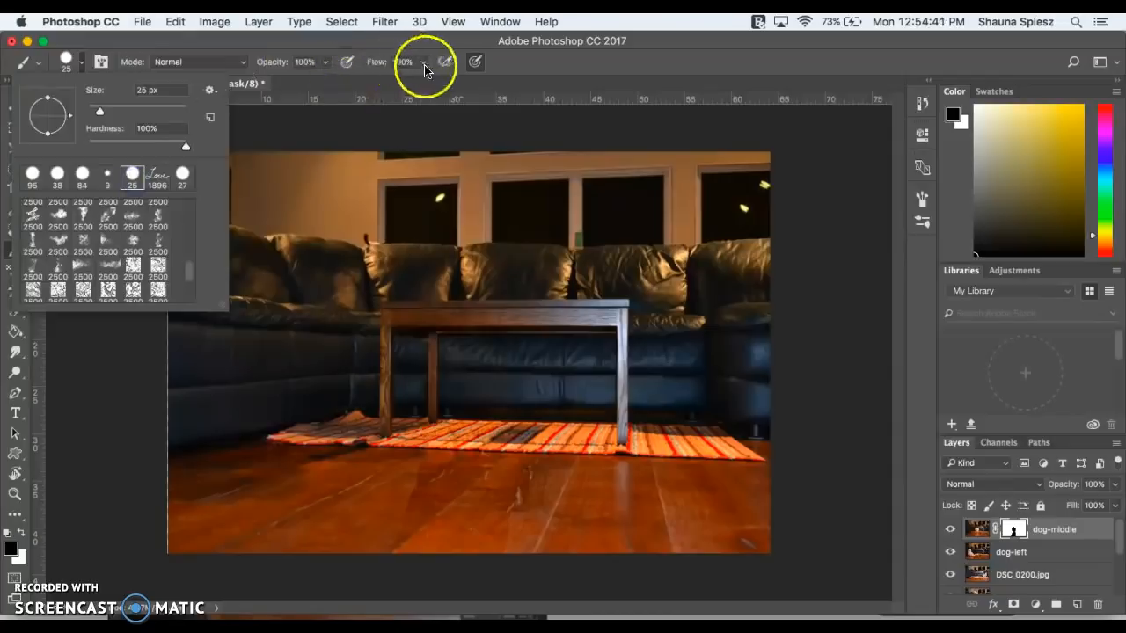
left_click(325, 61)
left_click_drag(326, 80, 293, 81)
left_click_drag(407, 516, 408, 483)
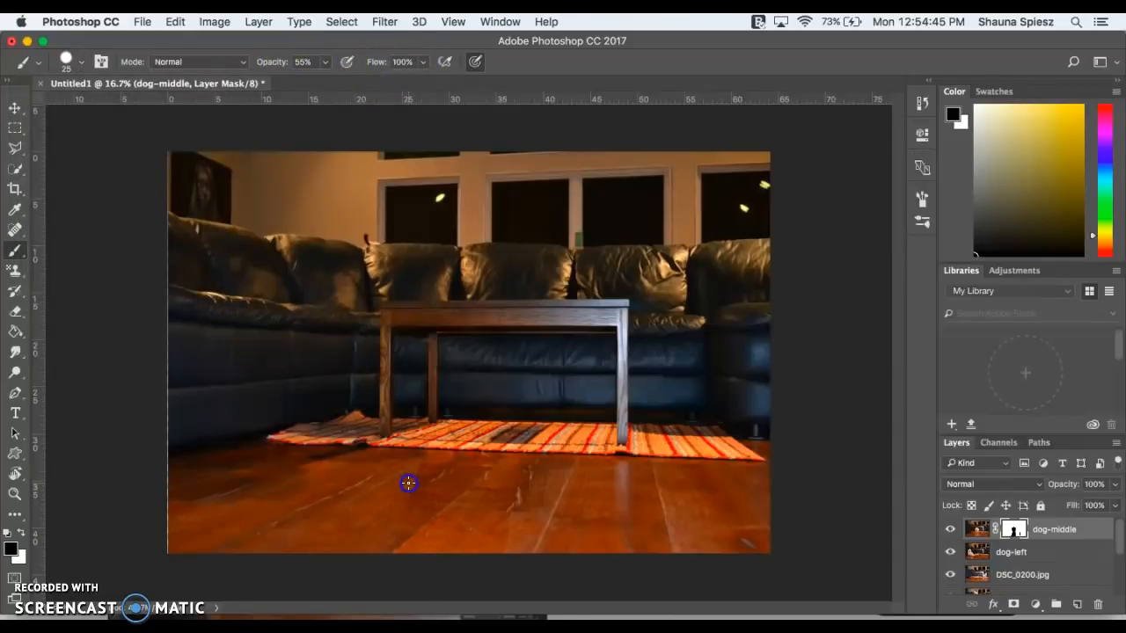
- Soften the masked floor edges with the brush at 63 px, and invert the dog-middle mask to reveal only the painted area
left_click(67, 61)
left_click(119, 112)
mouse_move(407, 497)
left_mouse_down()
mouse_move(416, 469)
mouse_move(413, 485)
left_mouse_up()
mouse_move(412, 489)
left_mouse_down()
mouse_move(391, 540)
mouse_move(476, 540)
mouse_move(498, 552)
mouse_move(515, 515)
mouse_move(502, 551)
mouse_move(511, 502)
mouse_move(514, 537)
mouse_move(527, 494)
mouse_move(503, 482)
left_mouse_up()
left_click(1012, 528)
left_click(1119, 556)
key("super+i")
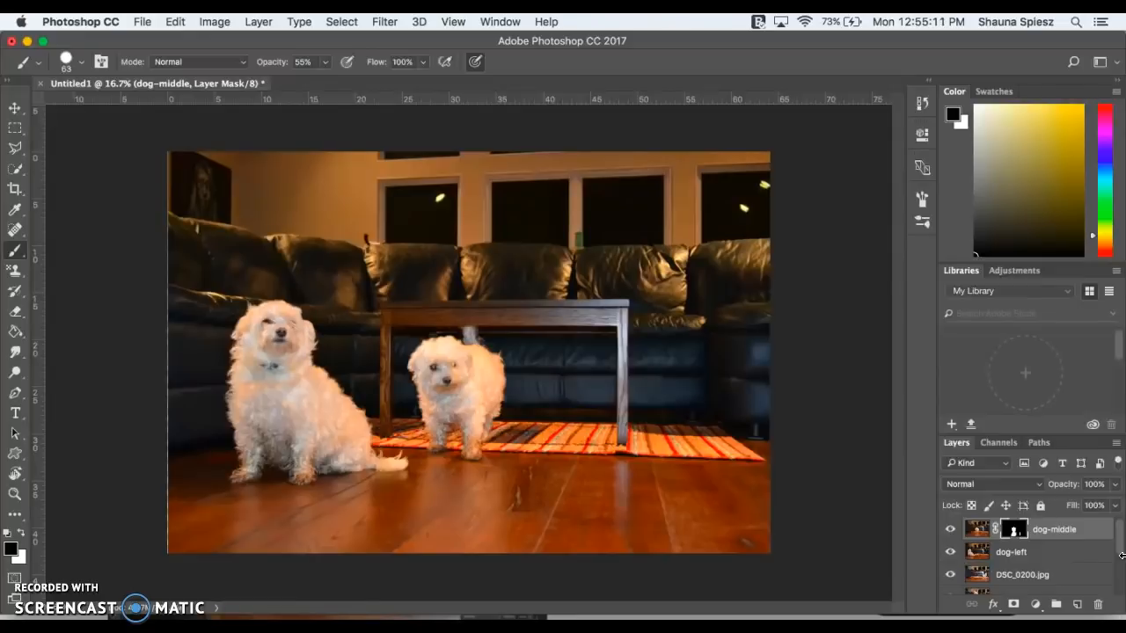
- Hide the dog-middle layer and add a layer mask to the dog-left layer
left_click(949, 530)
left_click_drag(1011, 529, 1040, 556)
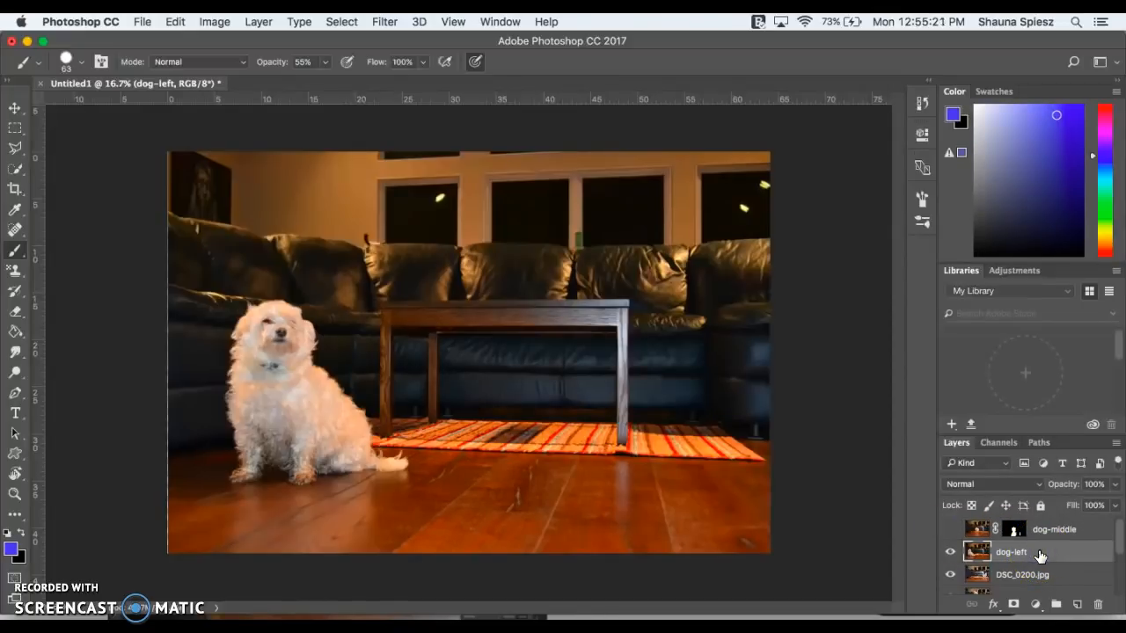
left_click(1038, 556)
left_click(1013, 604)
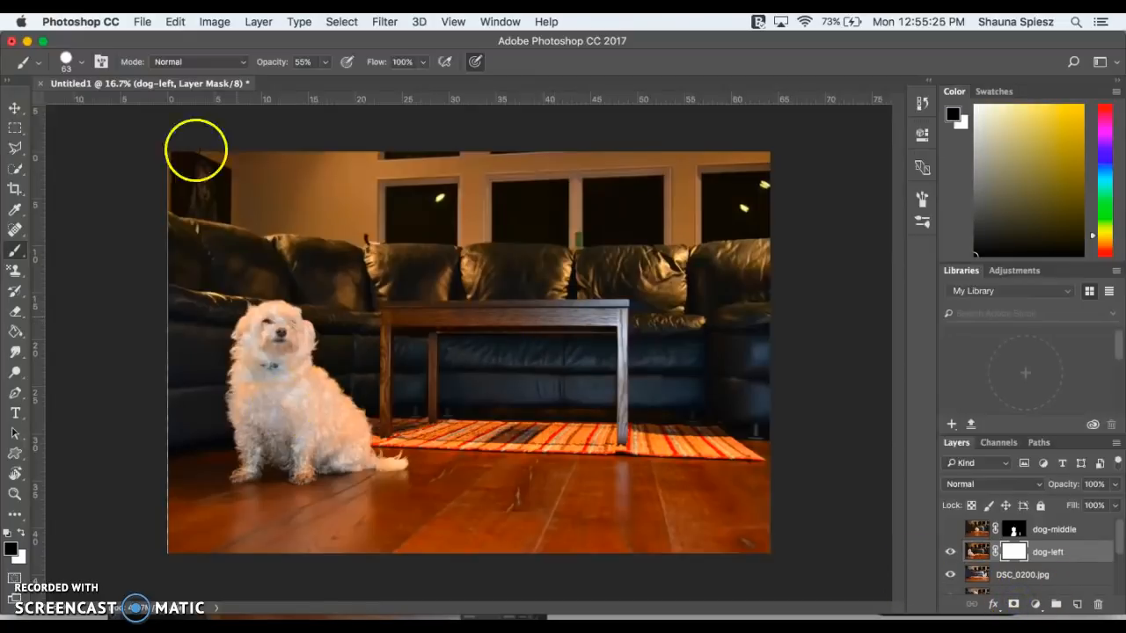
- Set the brush opacity to 100% and its size to 162 px
left_click(325, 66)
left_click_drag(325, 83, 395, 86)
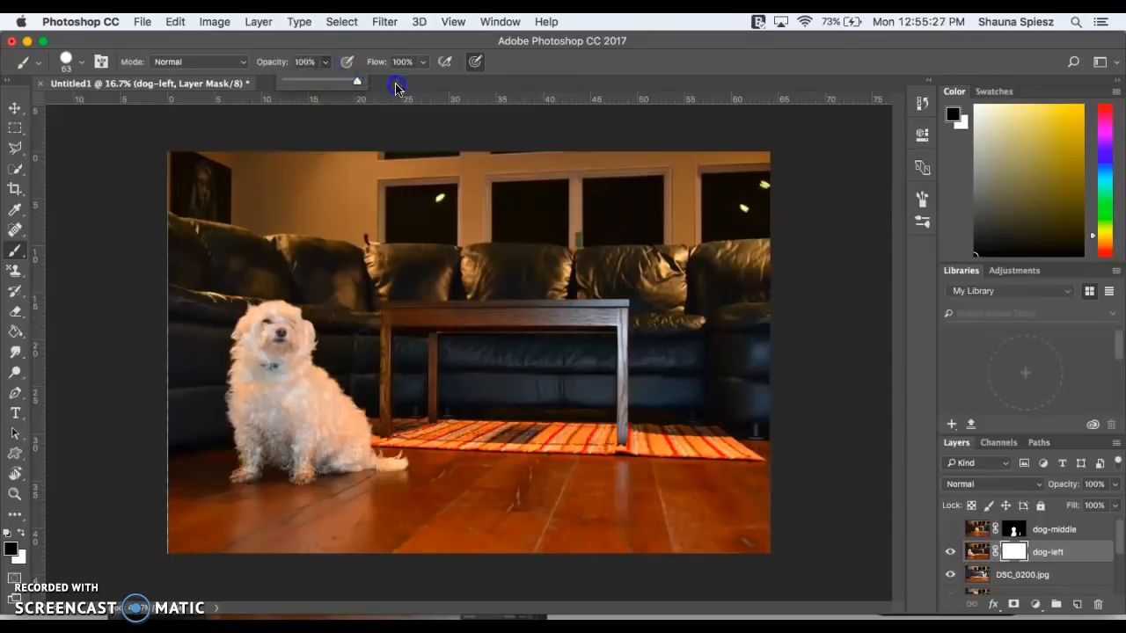
left_click(85, 68)
left_click_drag(127, 109, 152, 111)
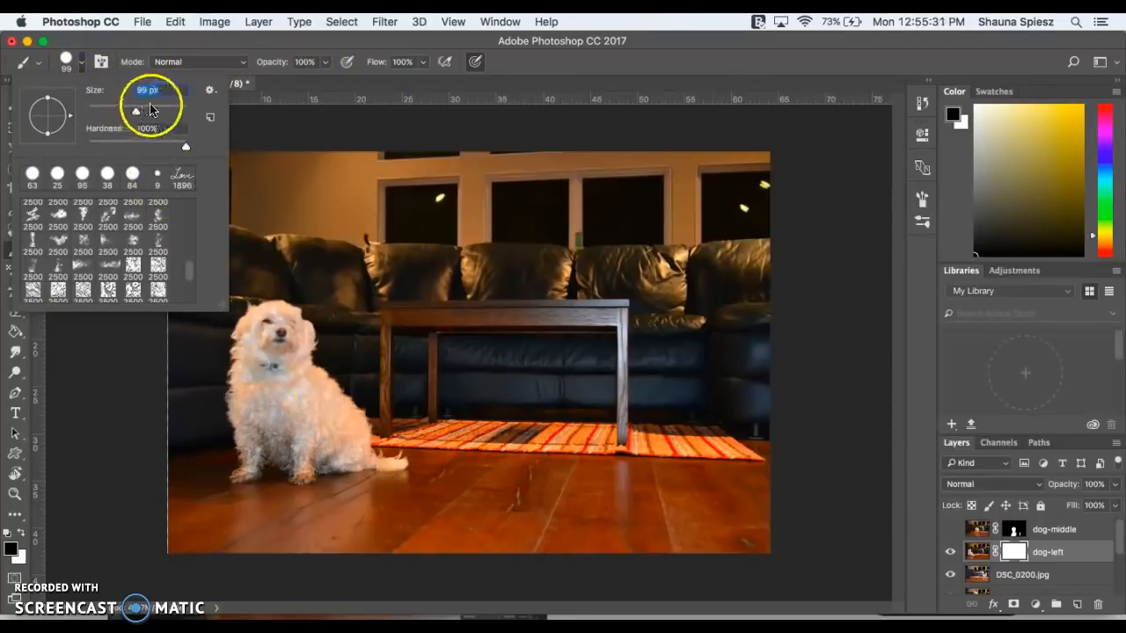
- Paint black on the dog-left mask over the whole sitting dog, its tail and its reflection on the floor
left_click(274, 348)
mouse_move(275, 348)
left_mouse_down()
mouse_move(286, 323)
mouse_move(297, 353)
mouse_move(303, 330)
mouse_move(290, 310)
mouse_move(265, 307)
mouse_move(249, 370)
mouse_move(235, 307)
mouse_move(228, 410)
mouse_move(249, 448)
mouse_move(230, 418)
mouse_move(235, 503)
mouse_move(265, 474)
mouse_move(250, 459)
mouse_move(249, 396)
mouse_move(280, 437)
mouse_move(270, 371)
mouse_move(326, 383)
left_mouse_up()
mouse_move(311, 335)
left_mouse_down()
mouse_move(377, 445)
mouse_move(339, 414)
mouse_move(293, 426)
mouse_move(313, 460)
mouse_move(276, 471)
mouse_move(291, 484)
mouse_move(361, 466)
mouse_move(340, 460)
mouse_move(347, 451)
mouse_move(397, 455)
left_mouse_up()
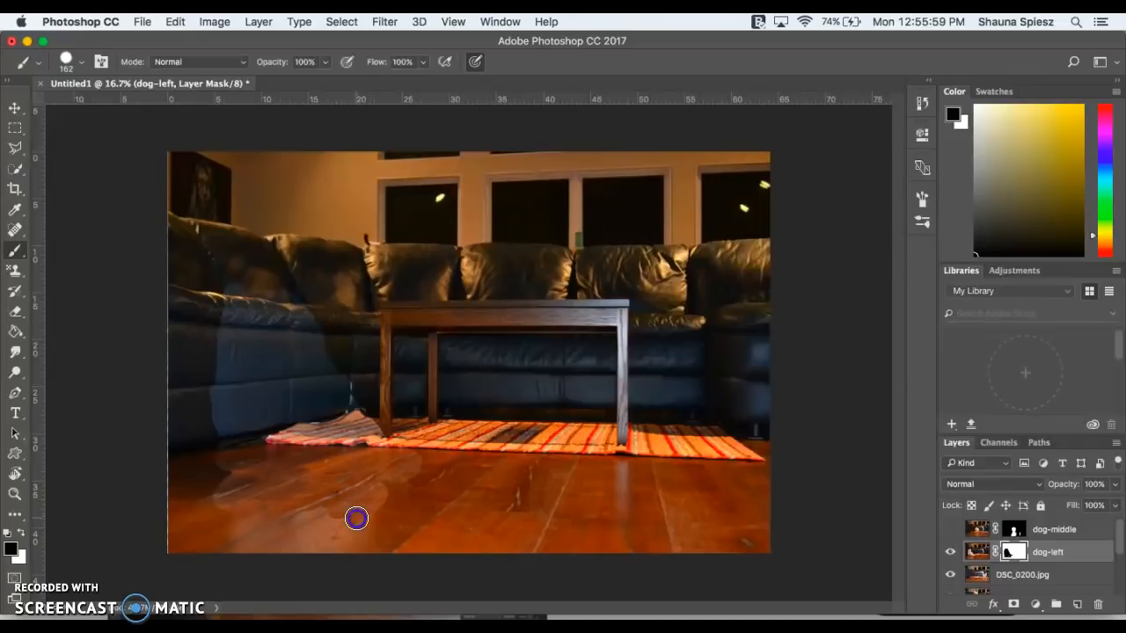
left_click_drag(263, 550, 380, 515)
left_click(272, 225)
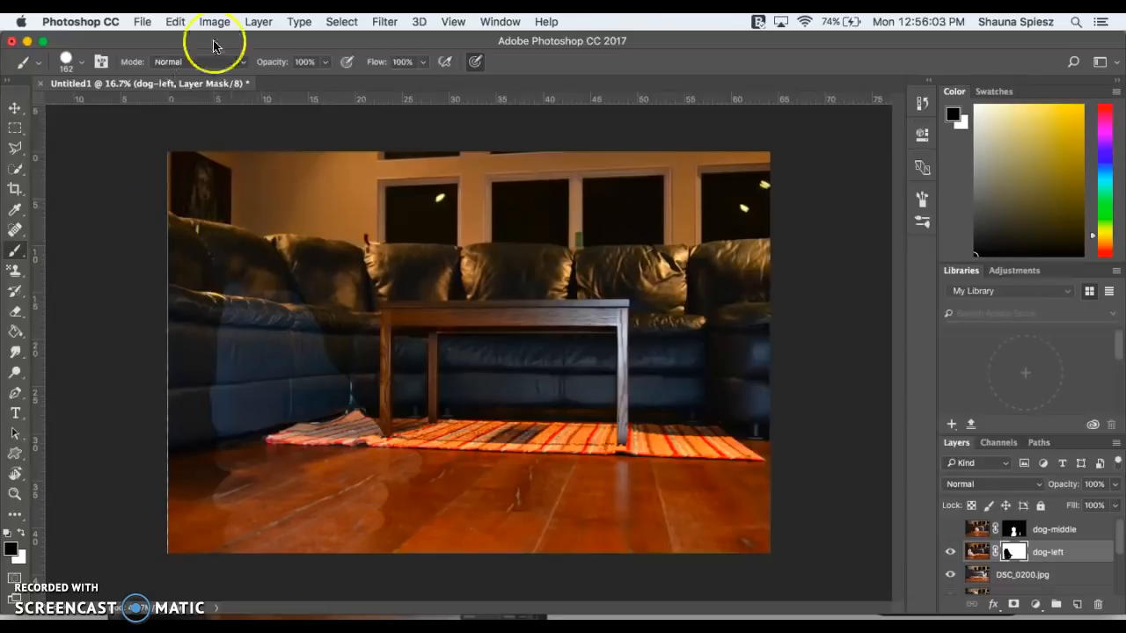
- Lower the brush opacity to 51% and paint around the masked area's edges on the sofa and floor to soften them
left_click(324, 59)
left_click_drag(324, 80, 290, 80)
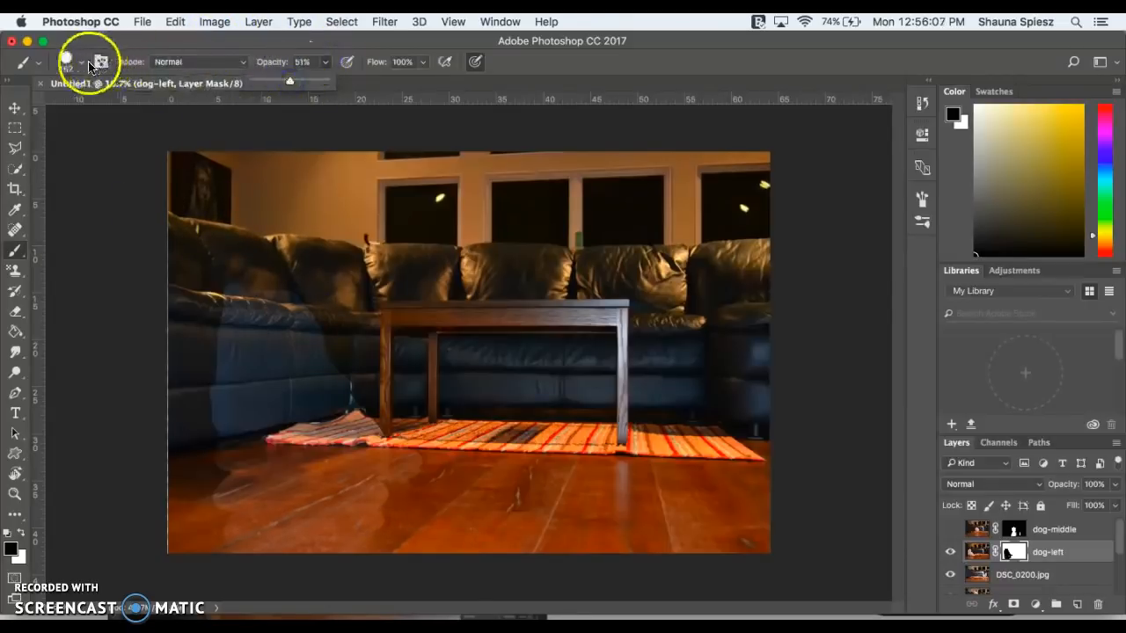
mouse_move(206, 231)
left_mouse_down()
mouse_move(225, 279)
mouse_move(217, 353)
left_mouse_up()
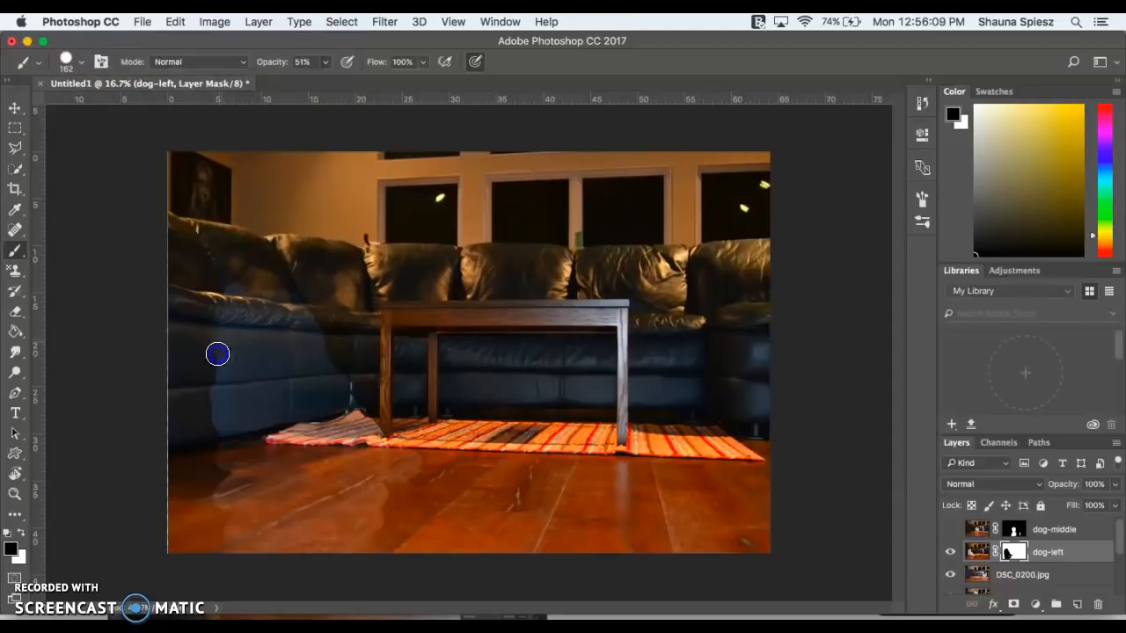
mouse_move(228, 291)
left_mouse_down()
mouse_move(270, 285)
mouse_move(261, 279)
mouse_move(306, 310)
left_mouse_up()
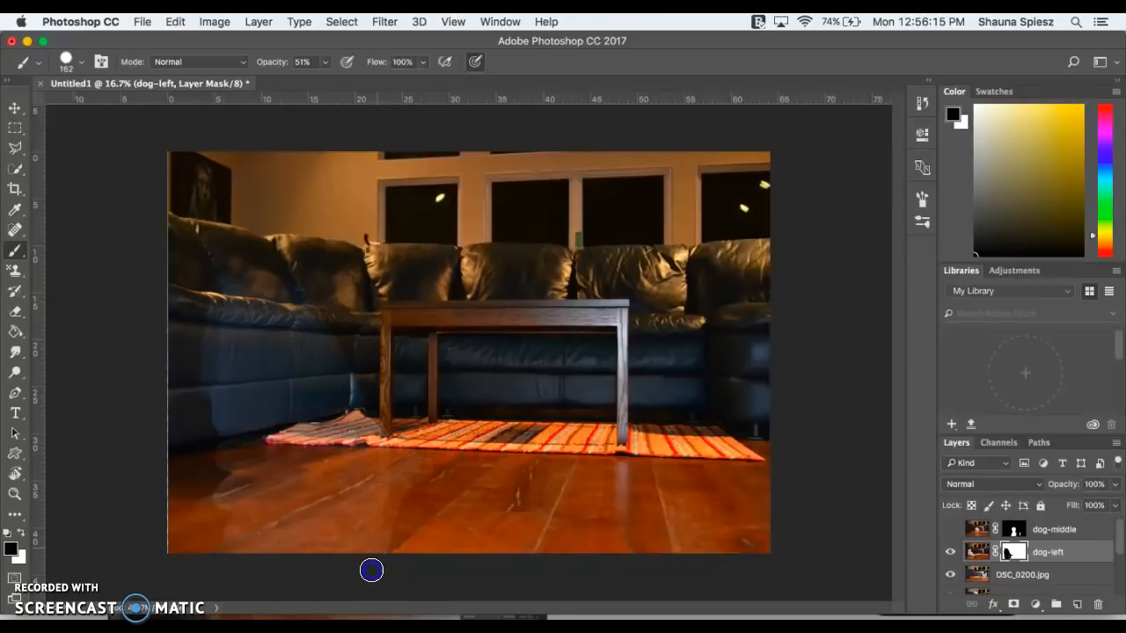
left_click_drag(221, 497, 226, 476)
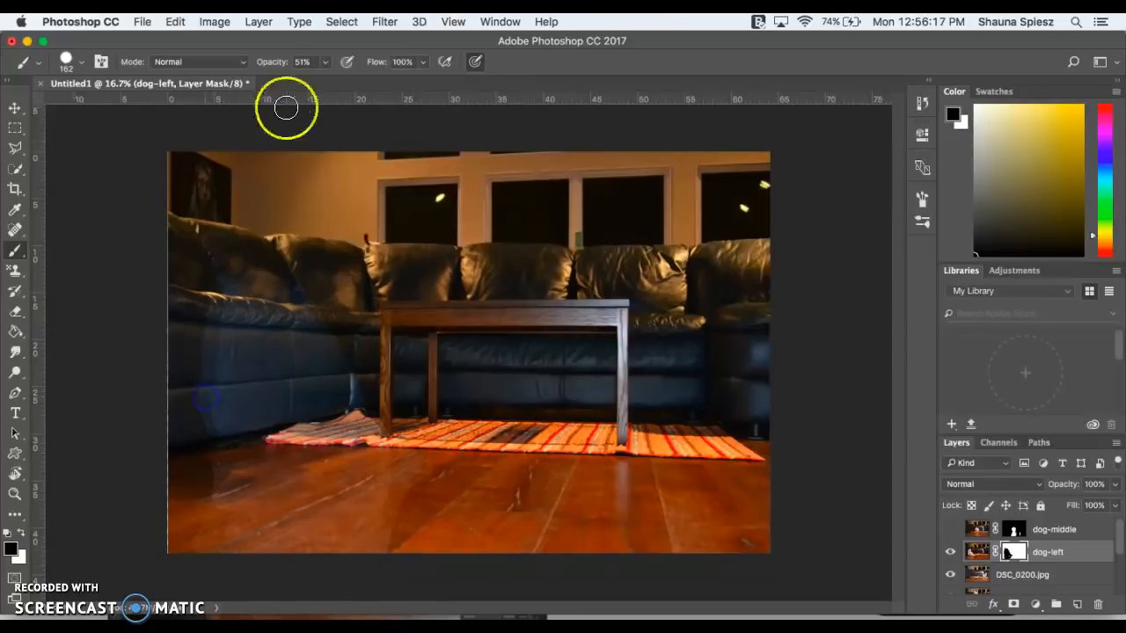
- Lower the brush opacity to 22% and paint black over the remaining mask edges on the sofa and floor to blend them
left_click(325, 63)
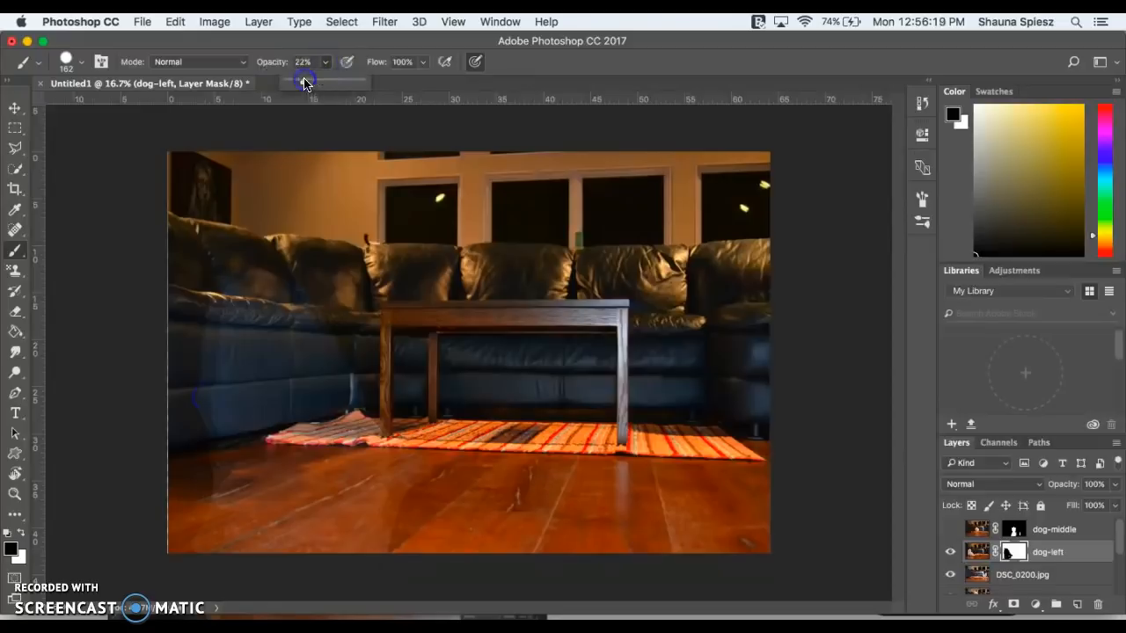
left_click(200, 332)
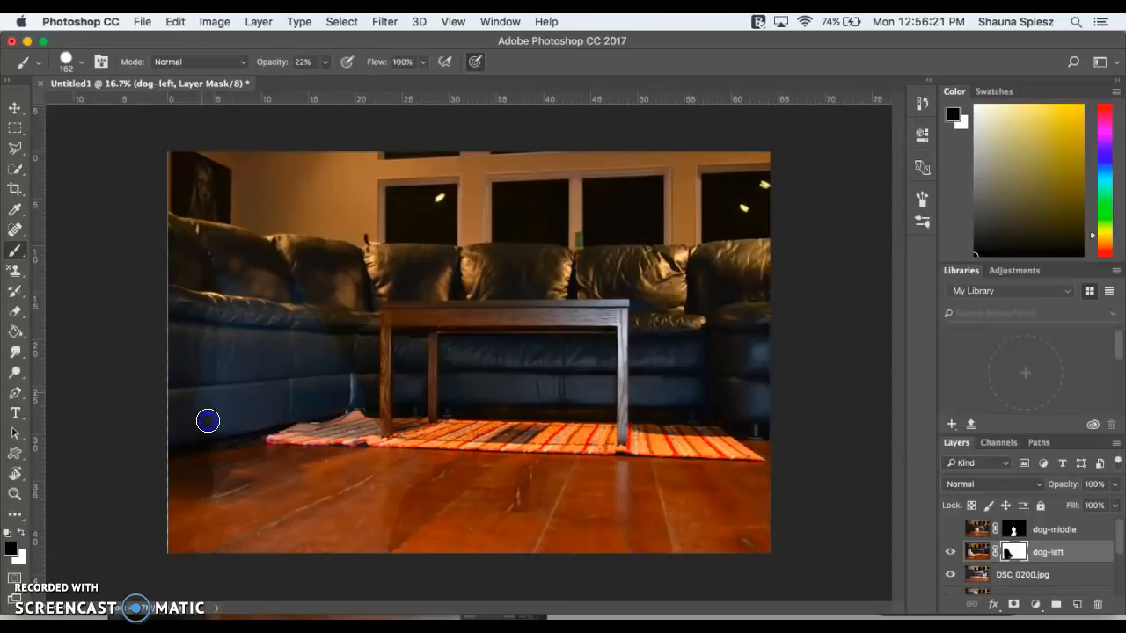
mouse_move(222, 453)
left_mouse_down()
mouse_move(204, 385)
mouse_move(207, 404)
mouse_move(221, 375)
left_mouse_up()
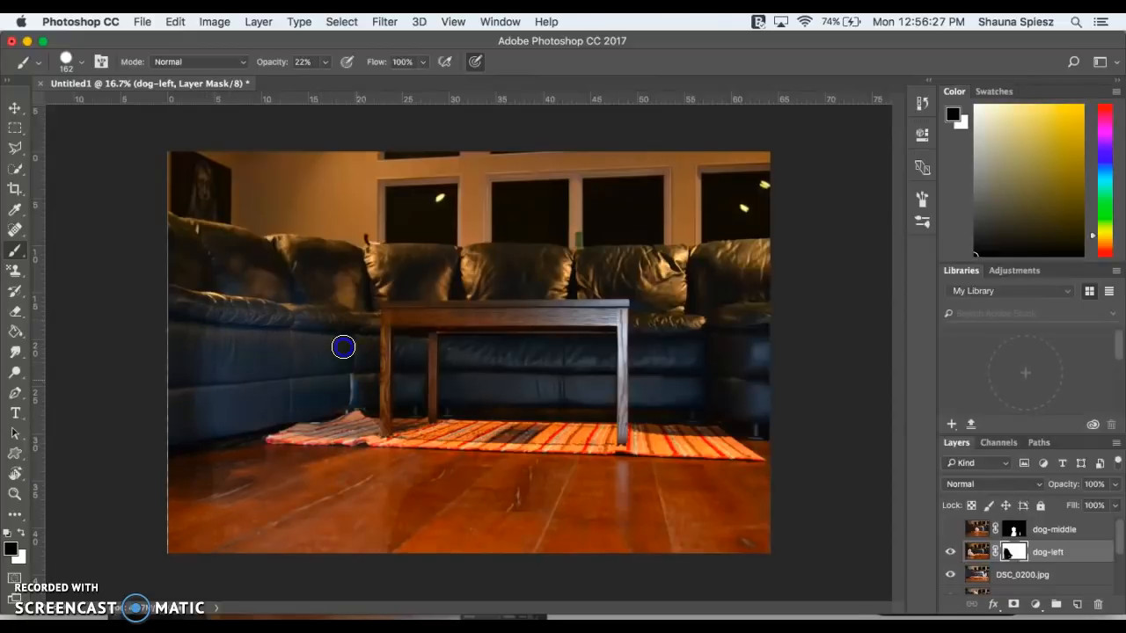
mouse_move(367, 404)
left_mouse_down()
mouse_move(383, 470)
mouse_move(412, 494)
mouse_move(390, 568)
left_mouse_up()
- Invert the dog-left layer mask and show the dog-middle layer again
key("super+i")
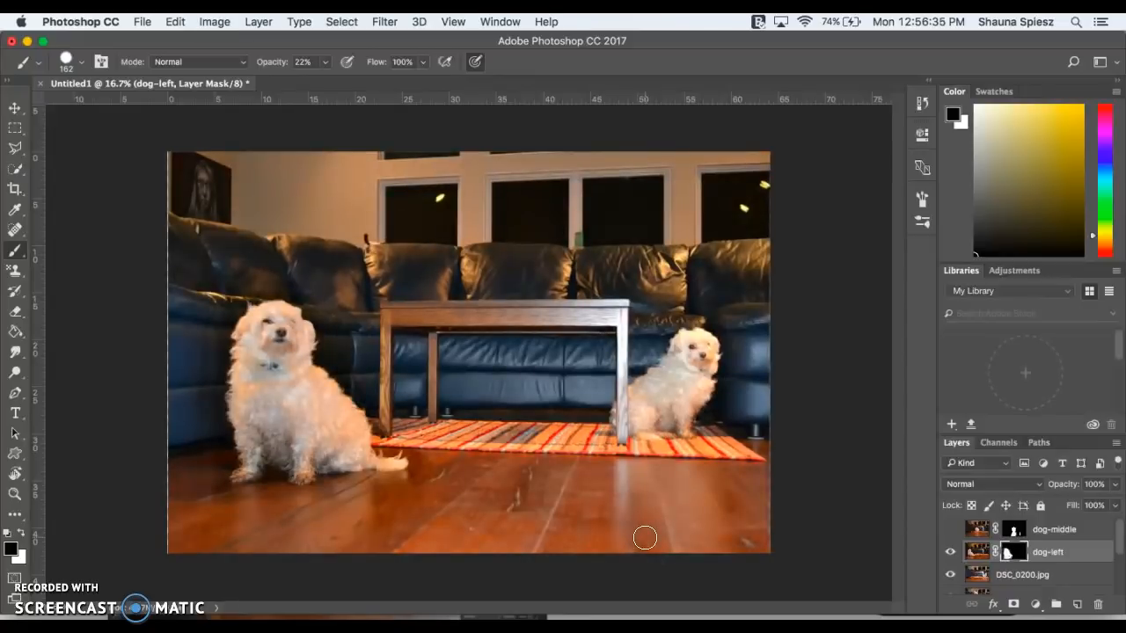
left_click(949, 529)
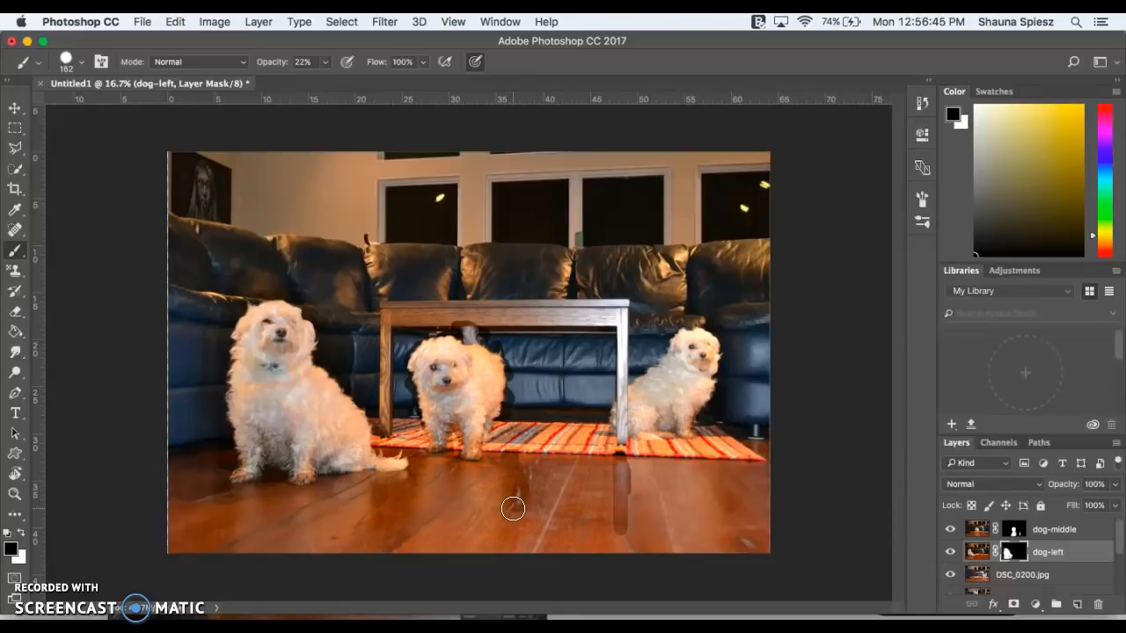
scroll(985, 551, "down", 5)
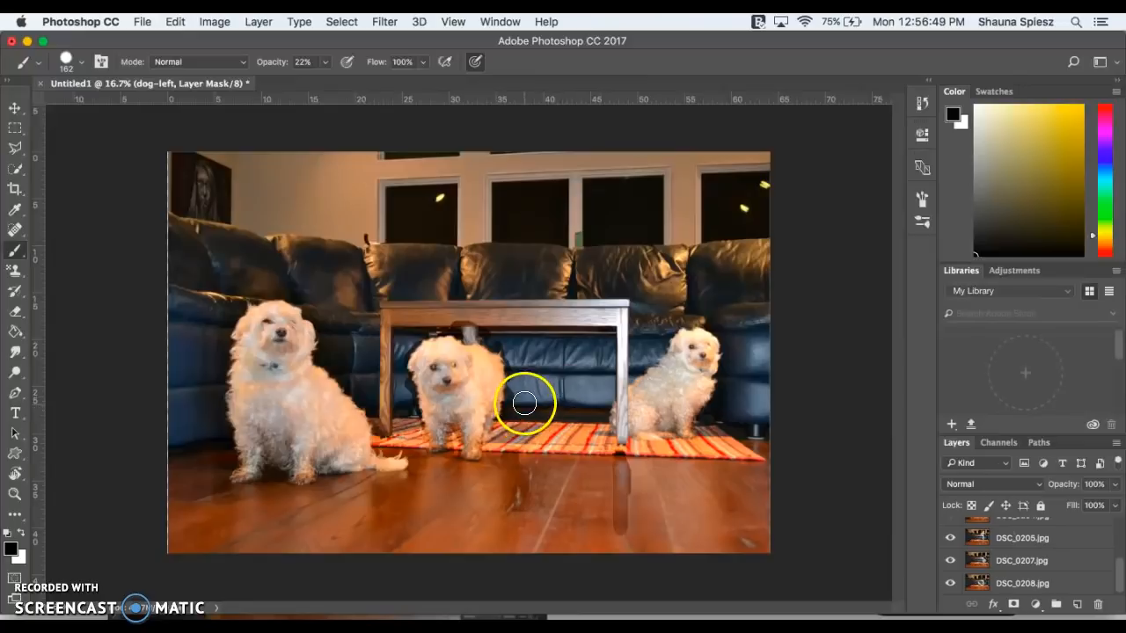
mouse_move(444, 320)
left_mouse_down()
mouse_move(410, 390)
mouse_move(452, 322)
mouse_move(500, 360)
mouse_move(516, 408)
mouse_move(382, 382)
mouse_move(414, 351)
mouse_move(497, 427)
mouse_move(397, 411)
left_mouse_up()
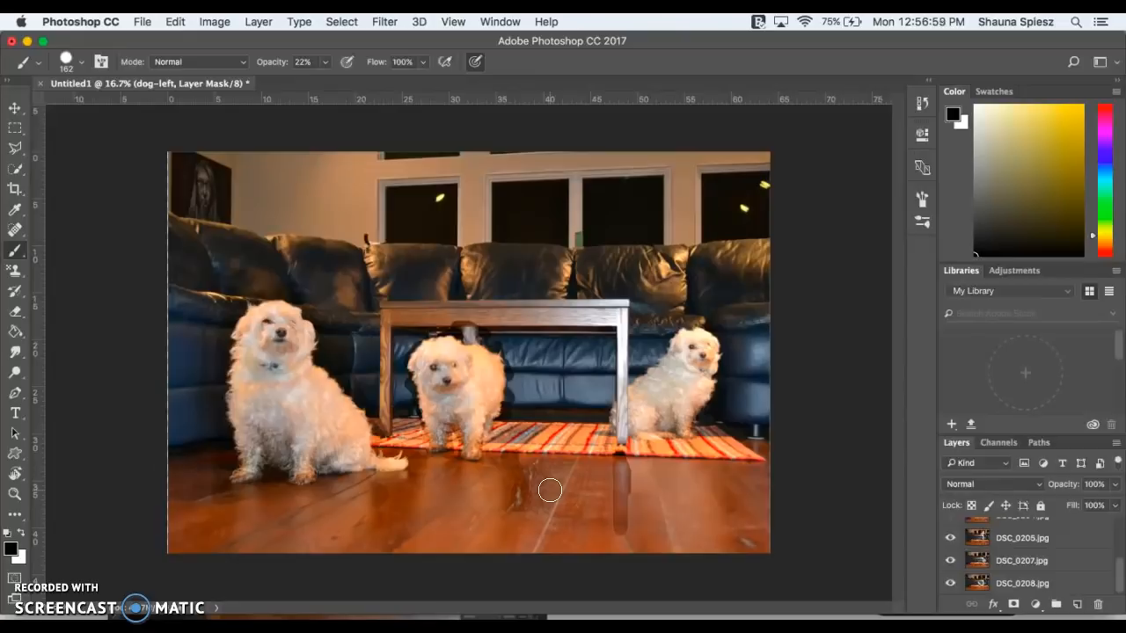
scroll(973, 549, "up", 3)
scroll(972, 548, "down", 3)
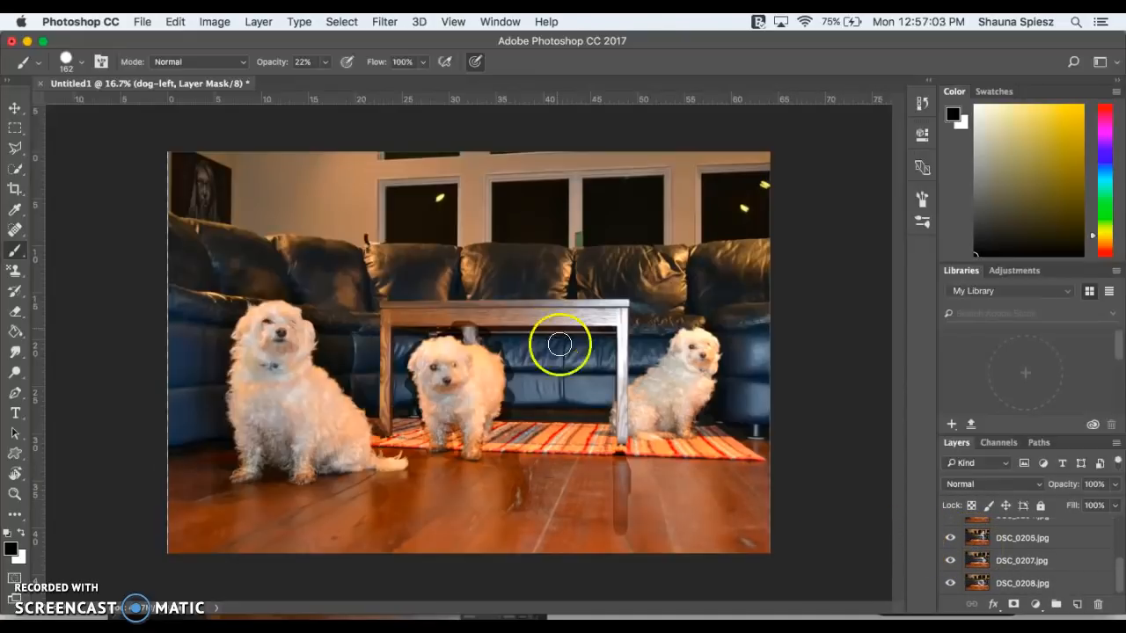
mouse_move(598, 451)
left_mouse_down()
mouse_move(552, 445)
mouse_move(593, 411)
mouse_move(601, 363)
mouse_move(597, 391)
mouse_move(683, 342)
mouse_move(680, 428)
mouse_move(649, 427)
mouse_move(639, 398)
left_mouse_up()
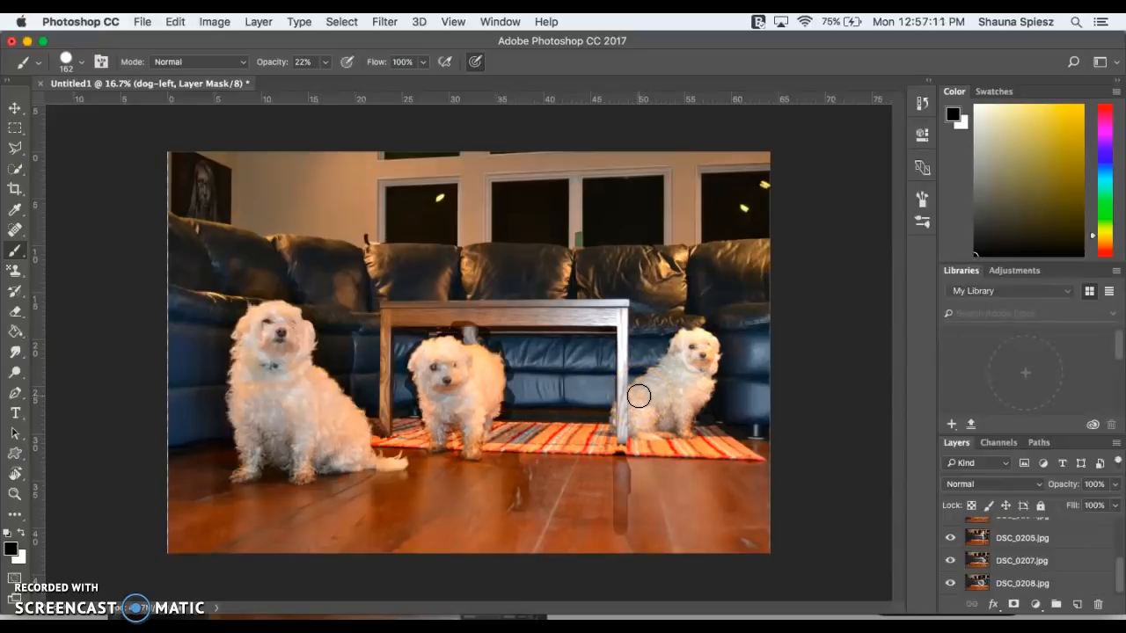
mouse_move(638, 398)
left_mouse_down()
mouse_move(611, 421)
mouse_move(576, 381)
mouse_move(517, 412)
left_mouse_up()
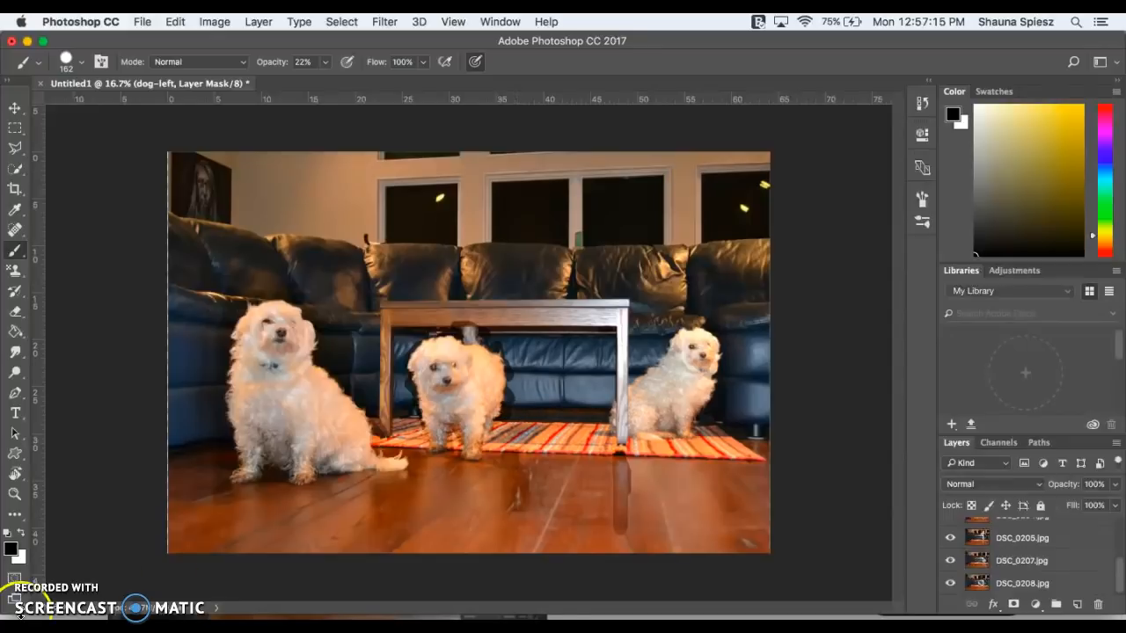